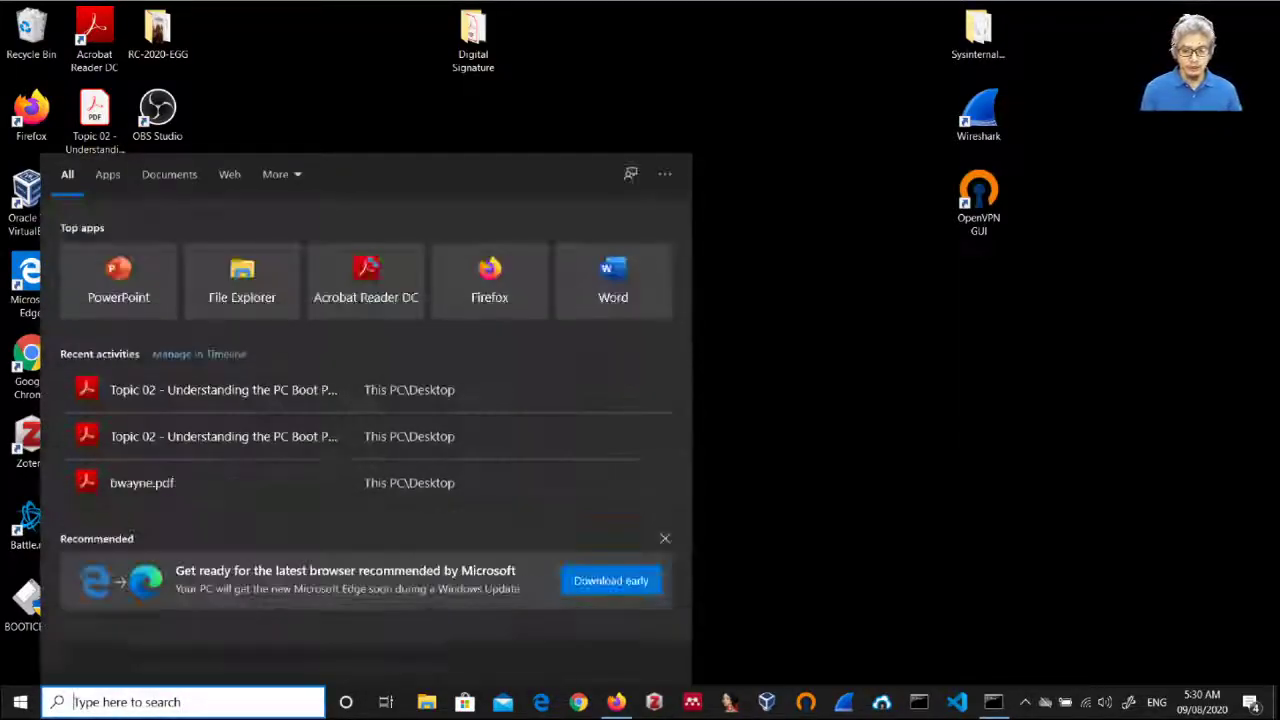
# Step: Launch Paint from Windows search and handwrite 'bwayne' across the canvas with a brush
pyautogui.write('paint')
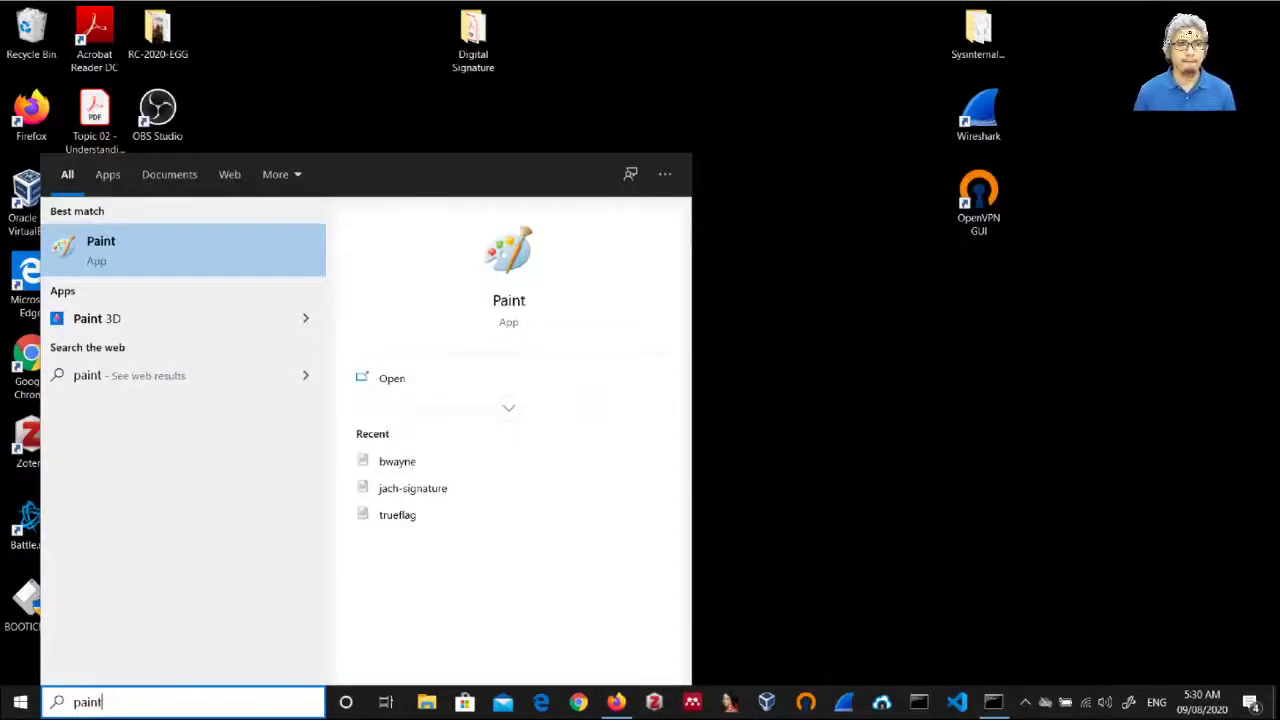
pyautogui.press('Return')
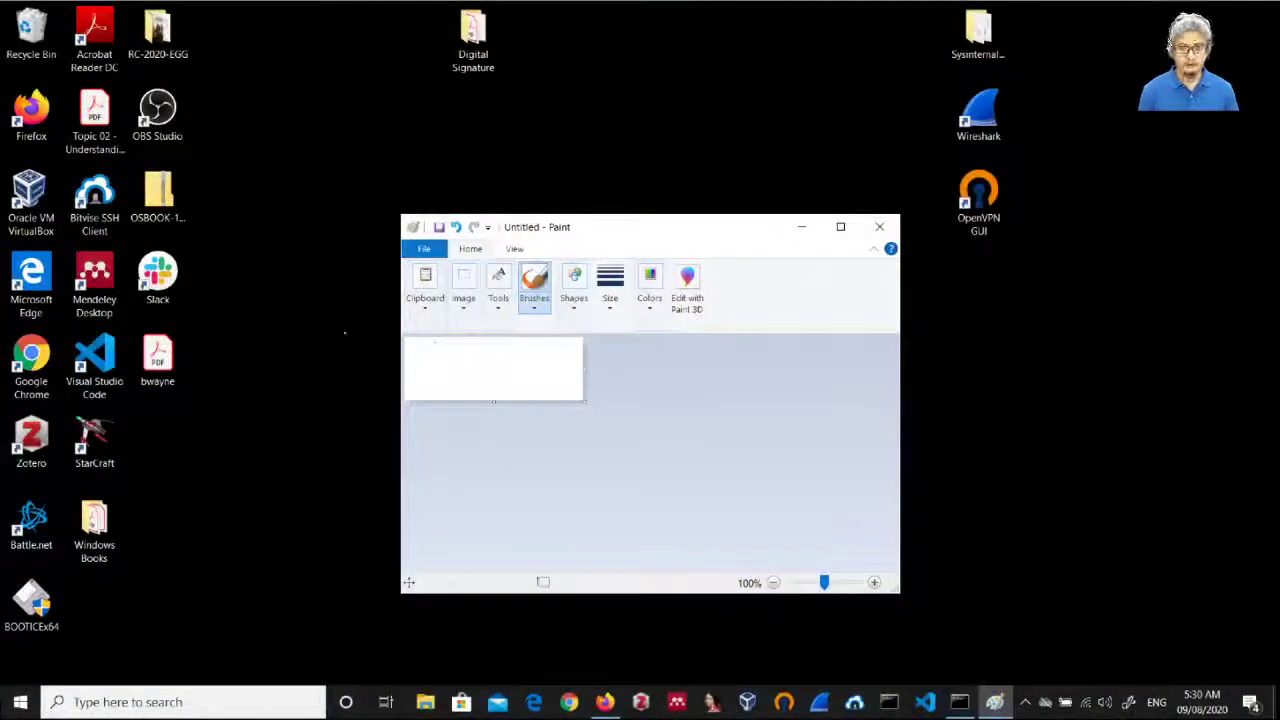
pyautogui.moveTo(433, 352)
pyautogui.mouseDown()
pyautogui.moveTo(452, 376)
pyautogui.moveTo(567, 363)
pyautogui.mouseUp()
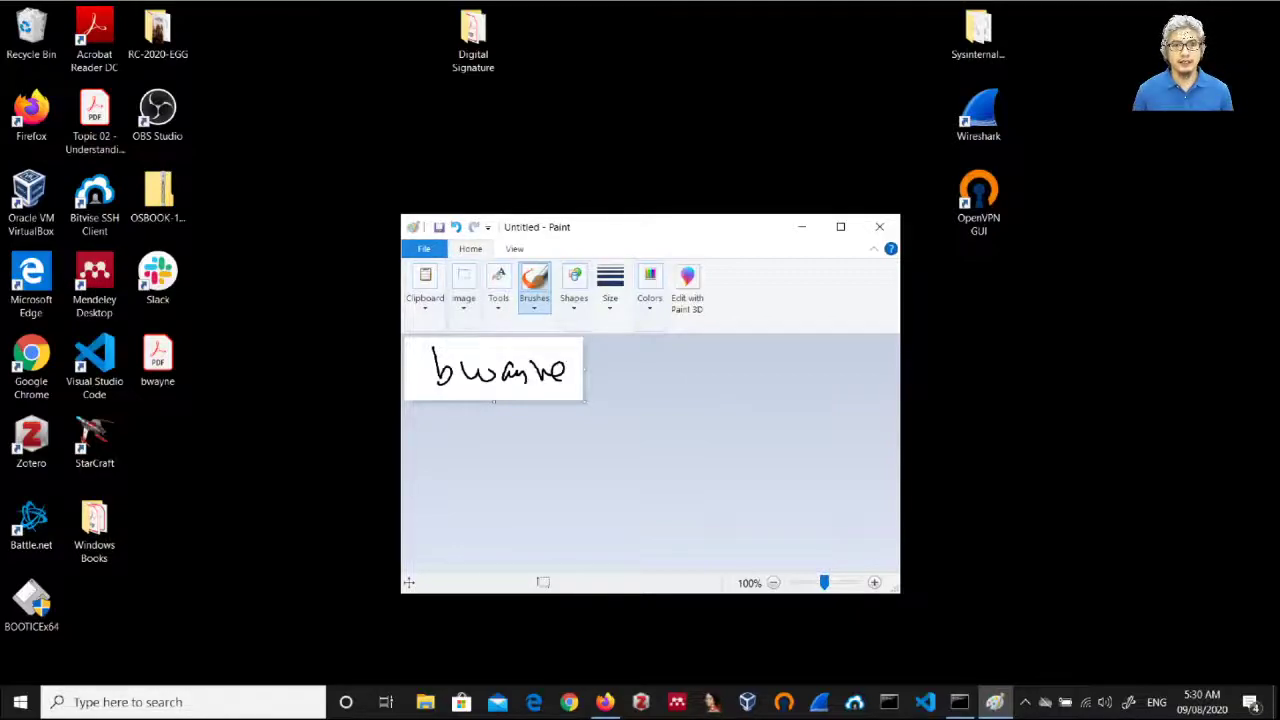
# Step: Save the handwriting as a JPEG picture named 'bwayne' on the desktop, then close Paint
pyautogui.click(424, 248)
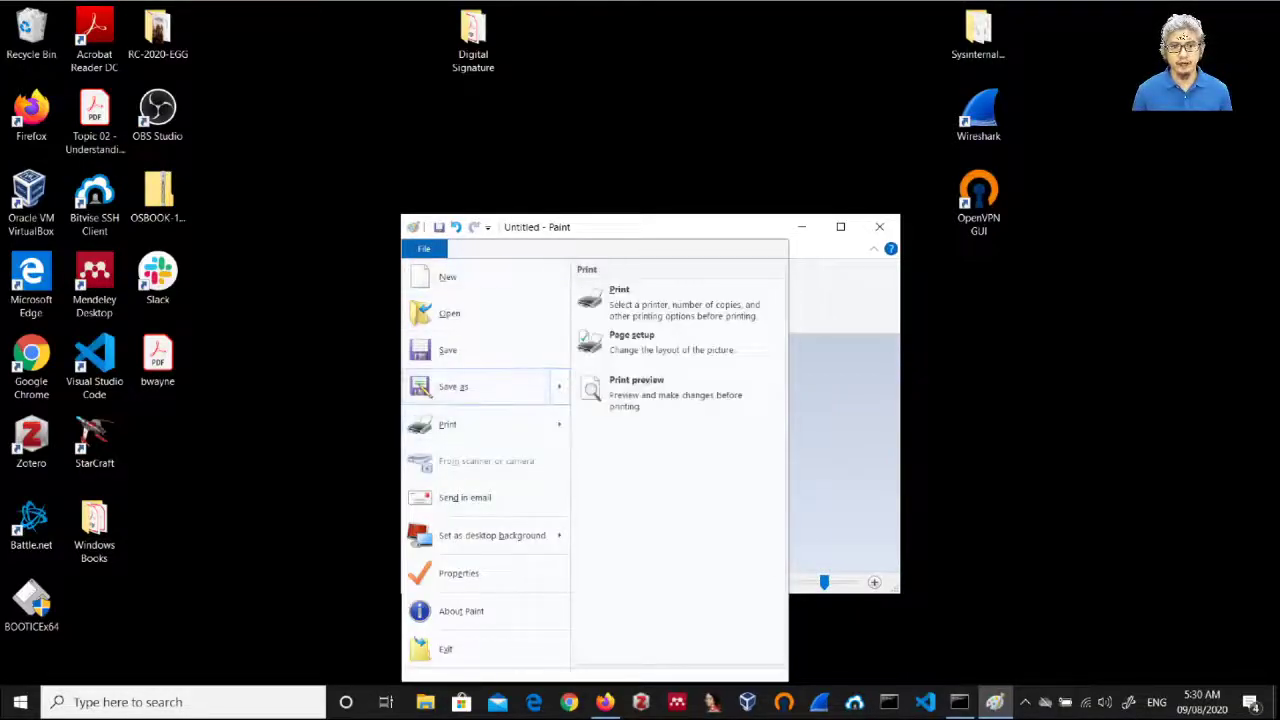
pyautogui.moveTo(470, 386)
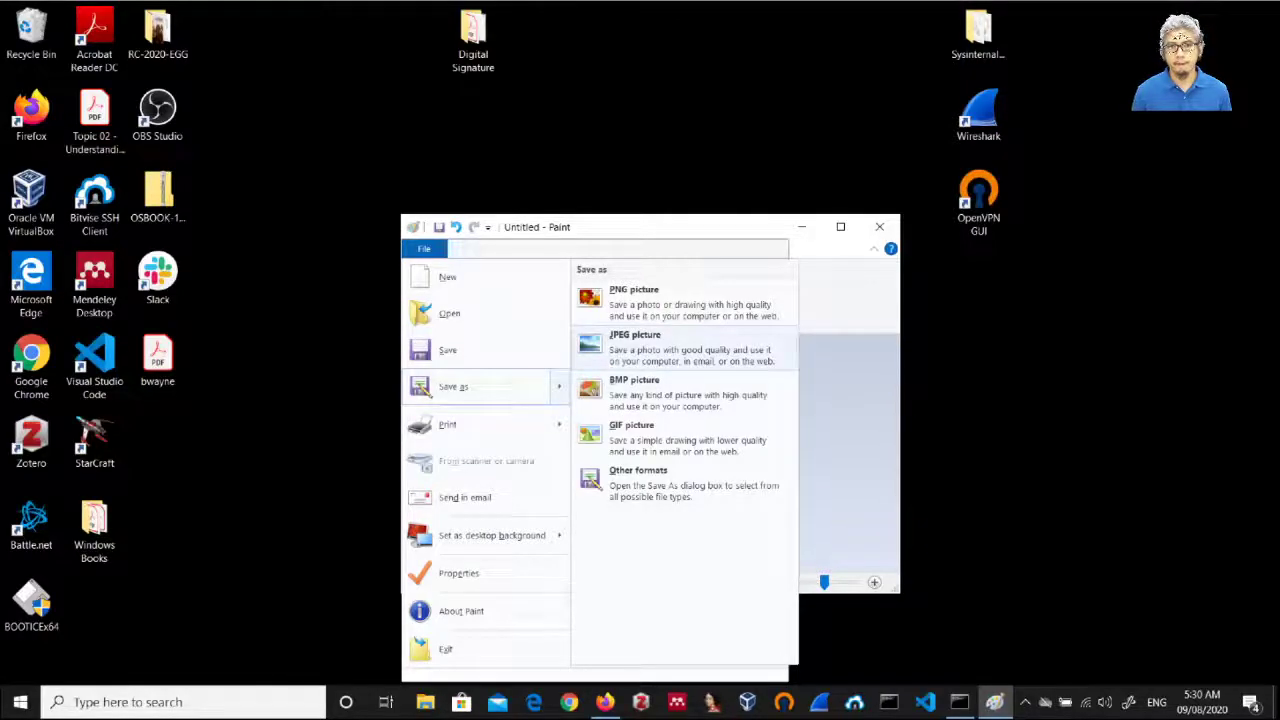
pyautogui.click(635, 340)
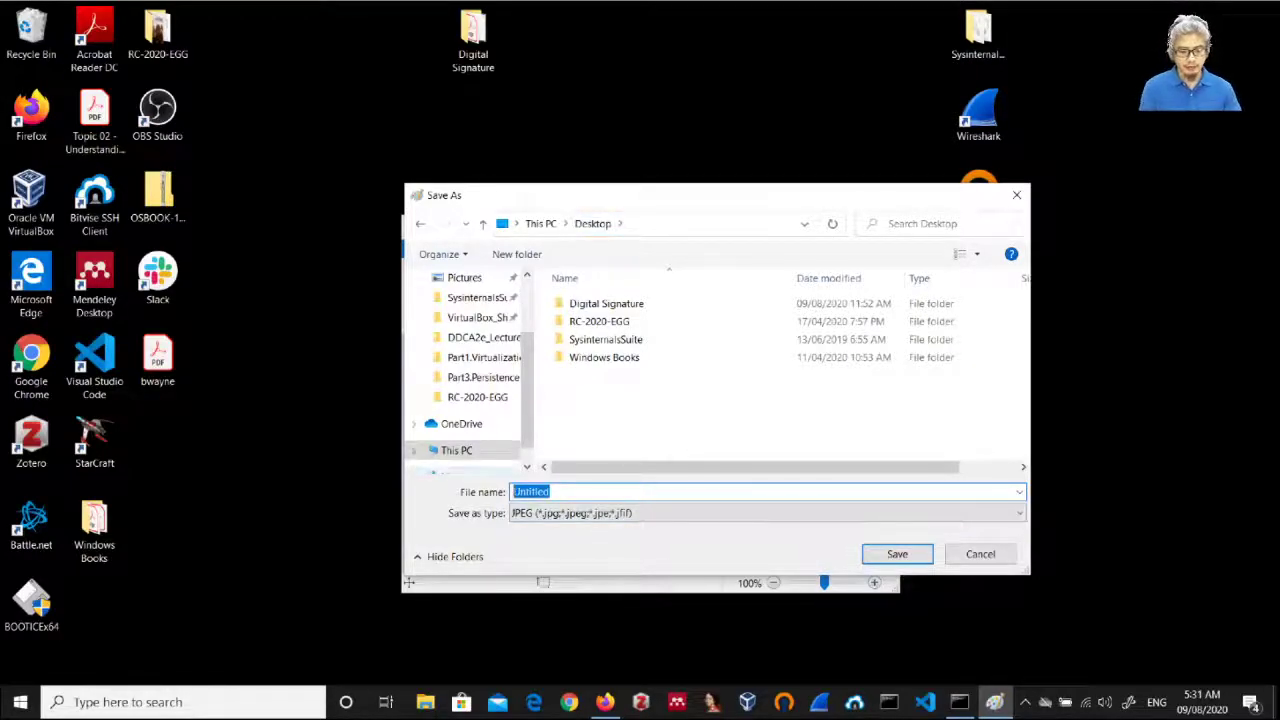
pyautogui.write('bway')
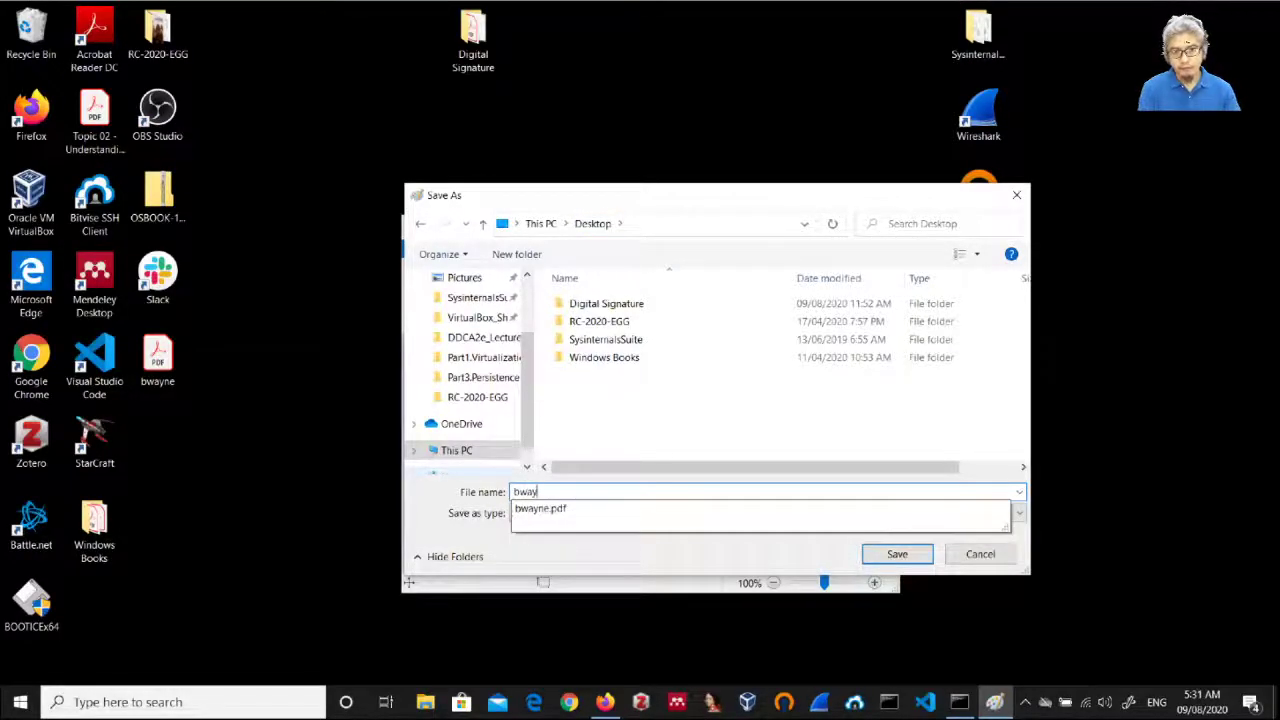
pyautogui.write('ne')
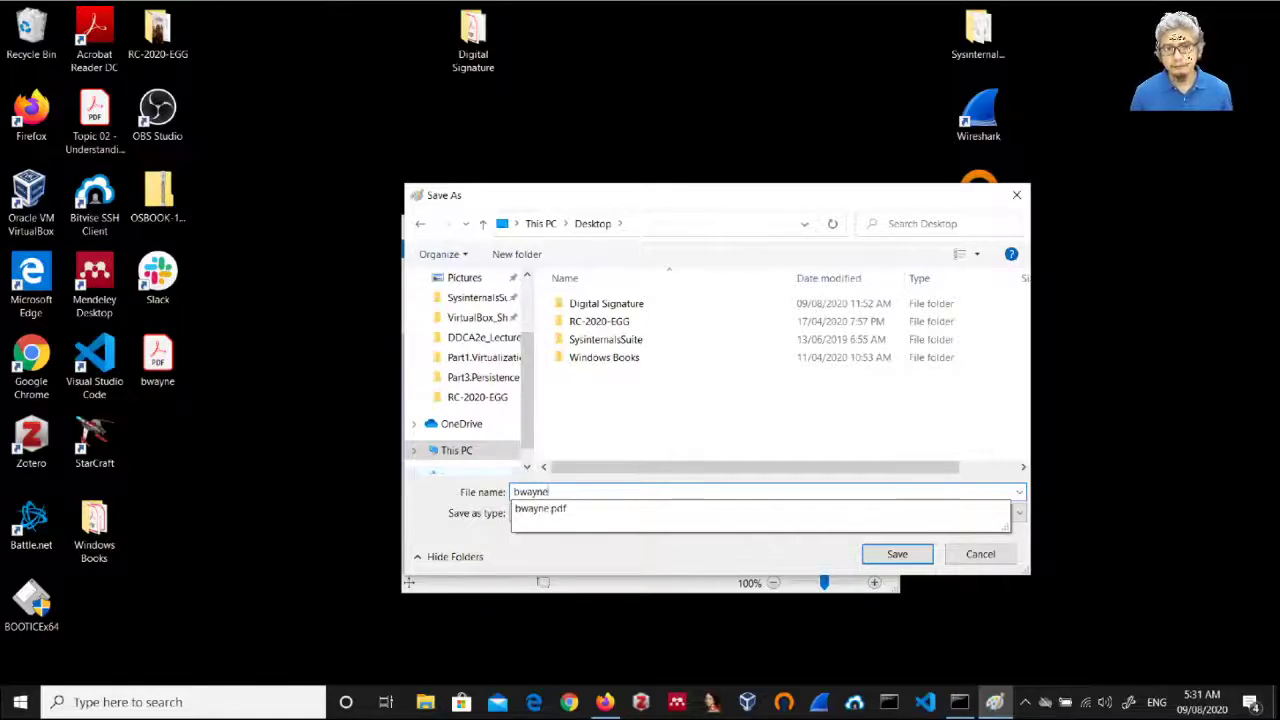
pyautogui.press('Escape')
pyautogui.press('Return')
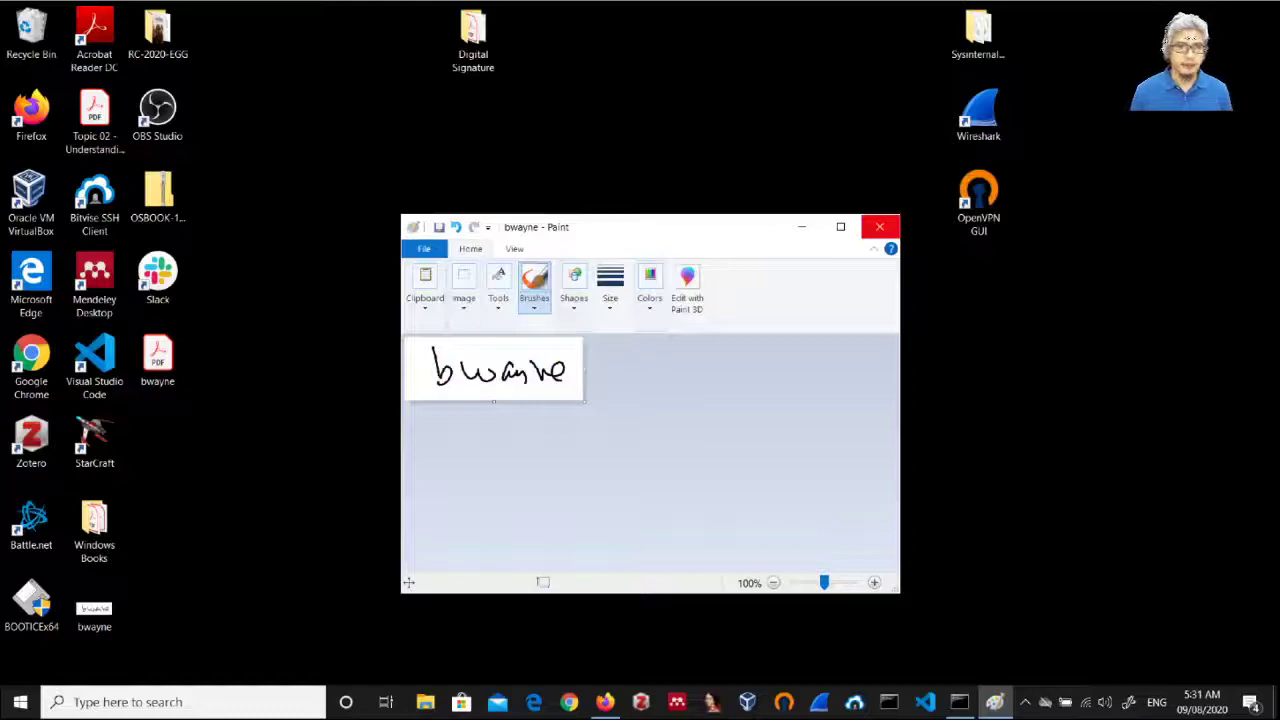
pyautogui.click(94, 610)
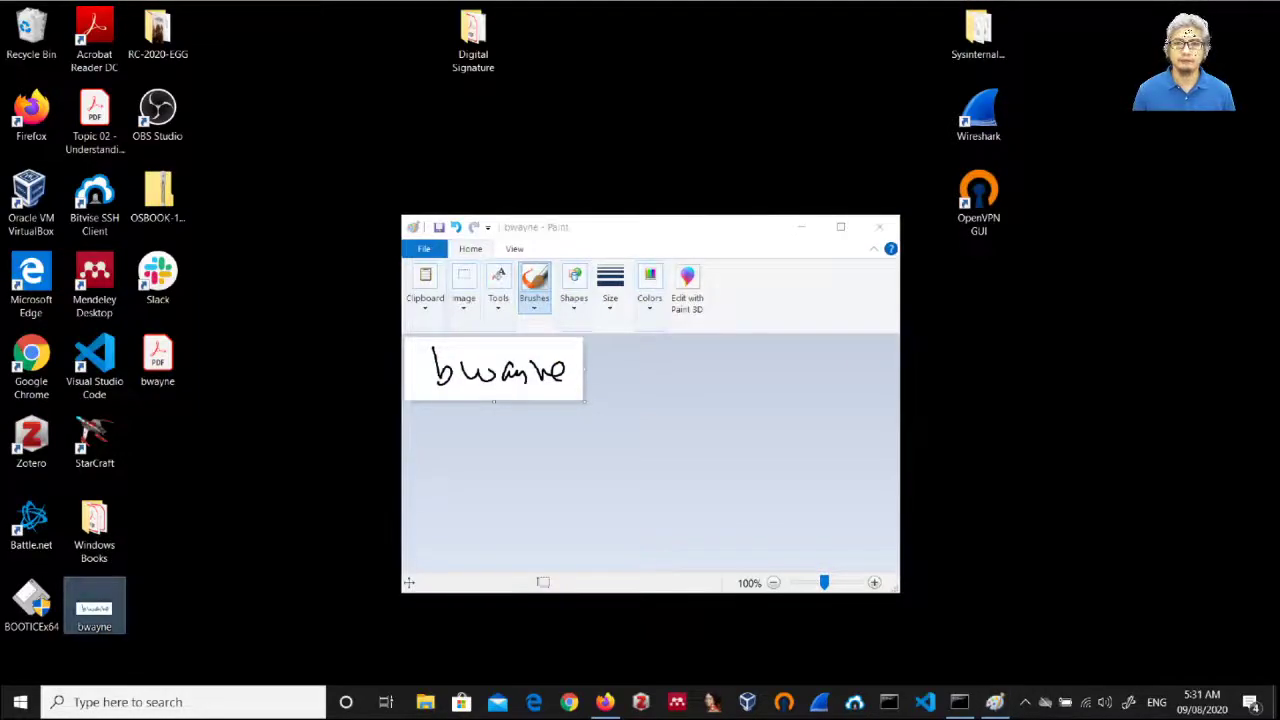
pyautogui.click(879, 226)
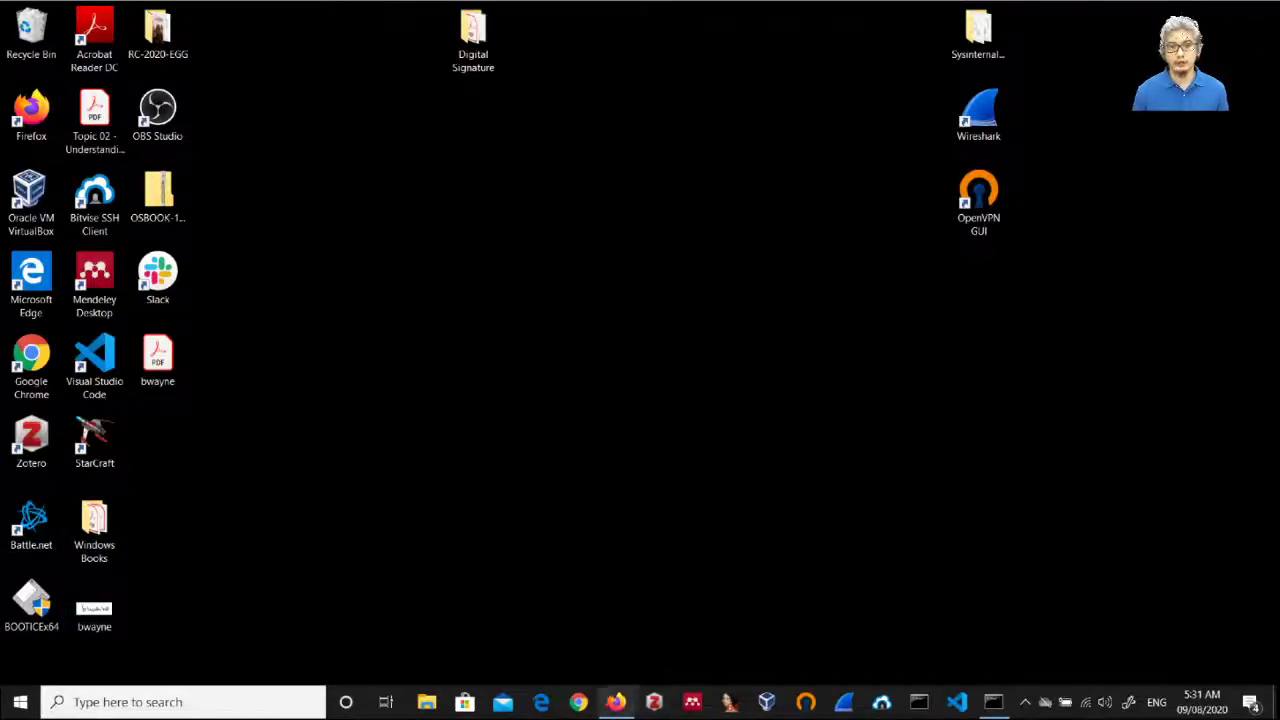
# Step: Upload bwayne.jpg to iLovePDF's JPG to PDF page and set Page Size to Fit
pyautogui.click(616, 702)
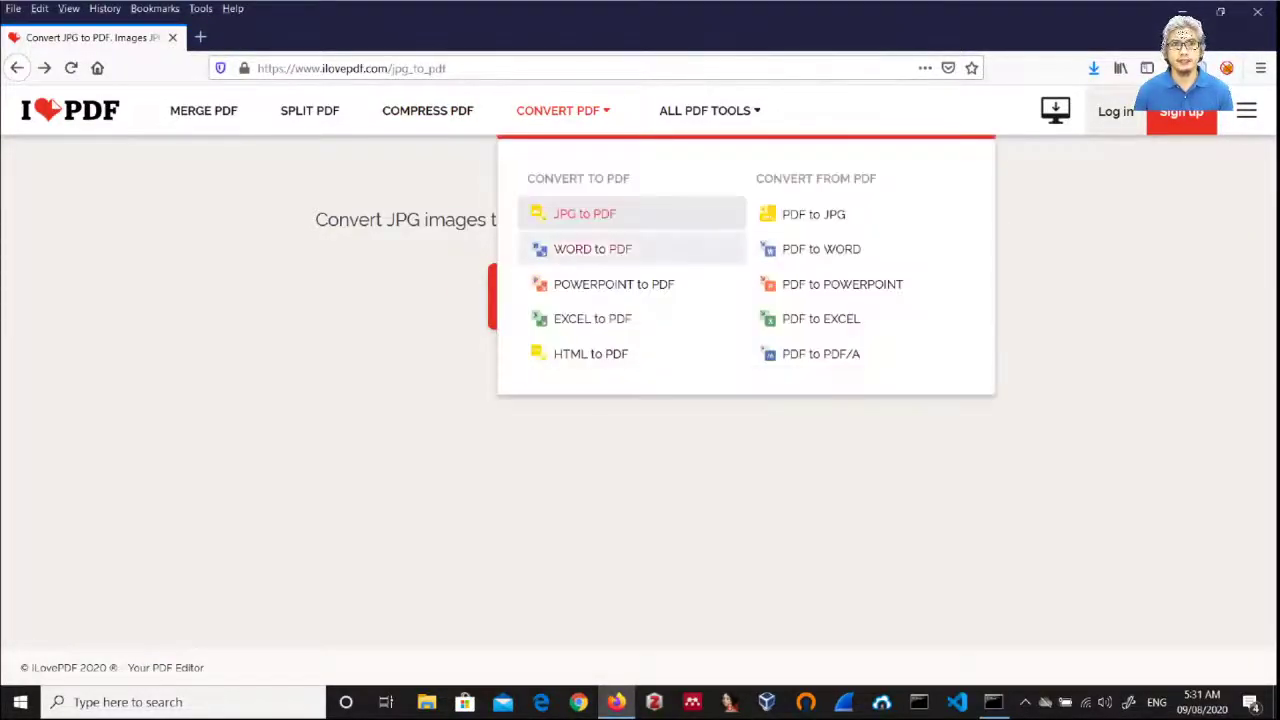
pyautogui.click(638, 298)
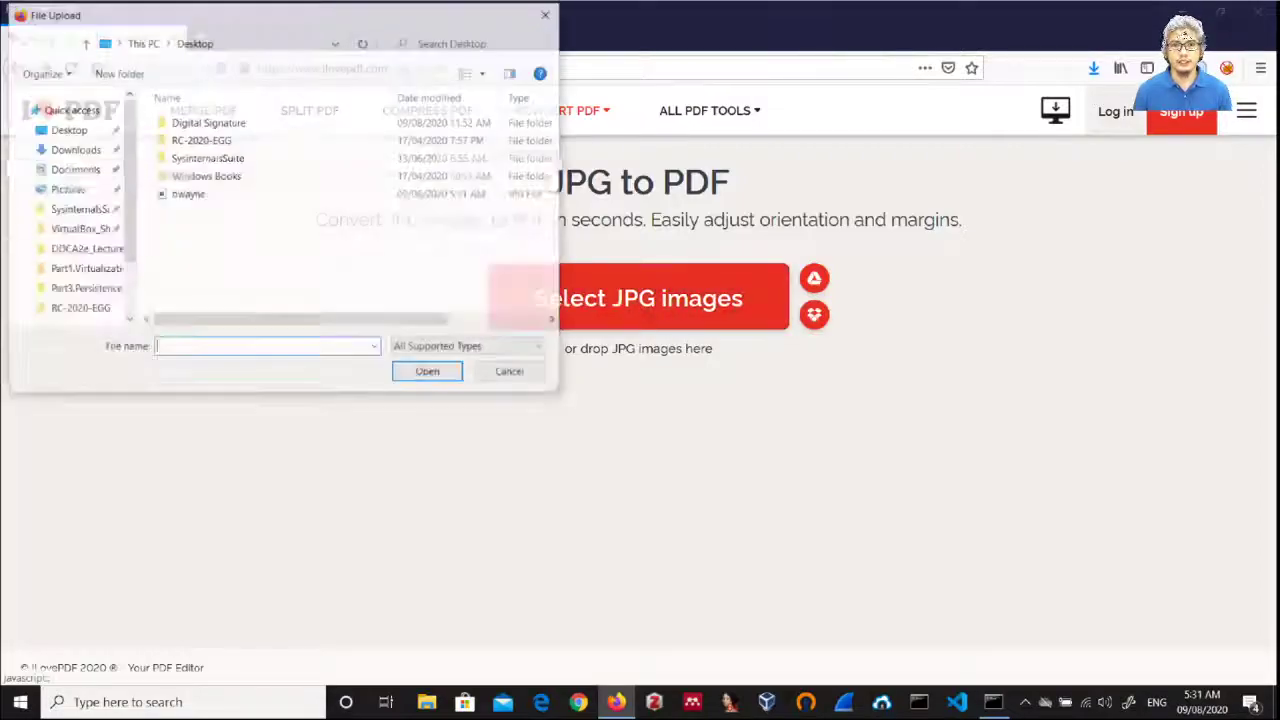
pyautogui.doubleClick(187, 193)
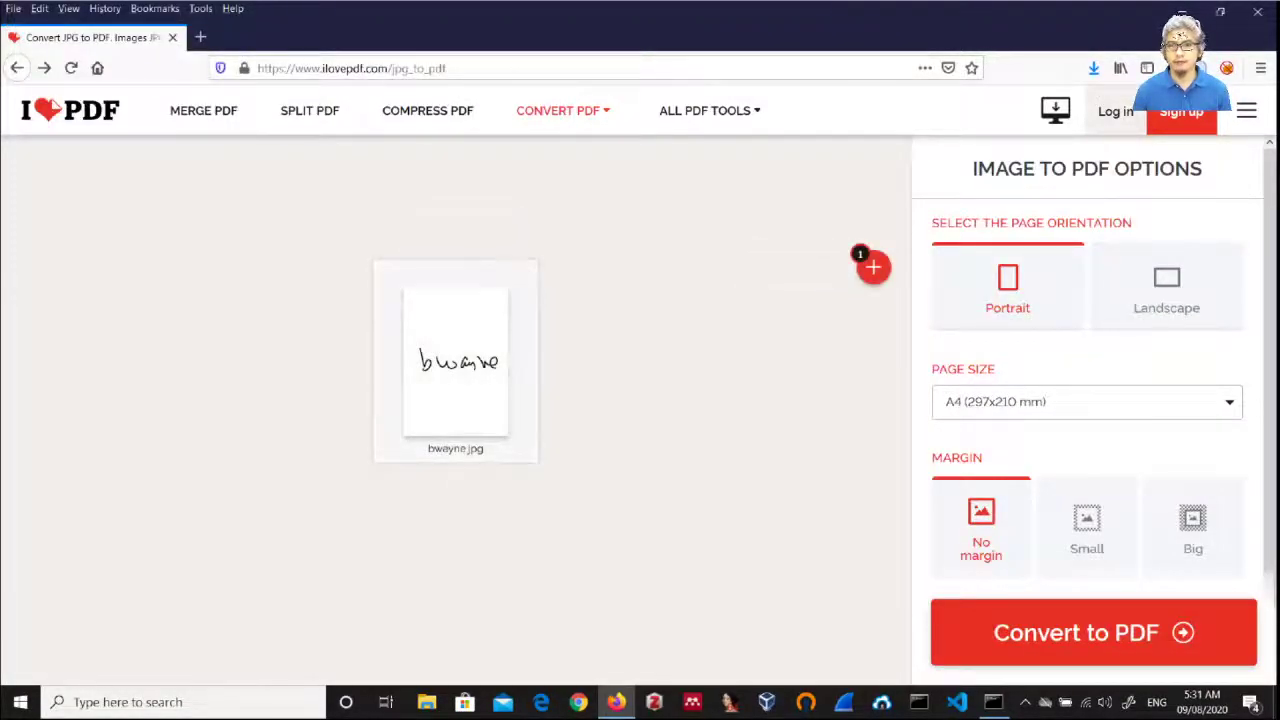
pyautogui.click(1087, 401)
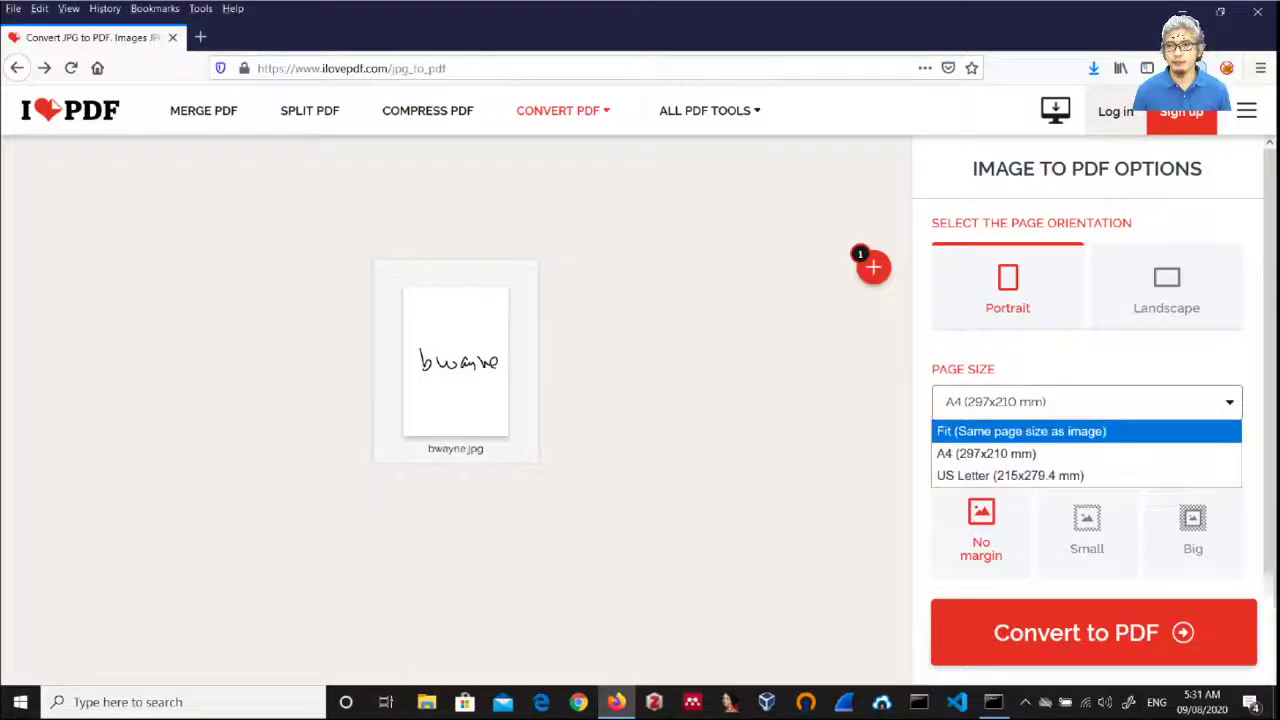
pyautogui.click(1020, 431)
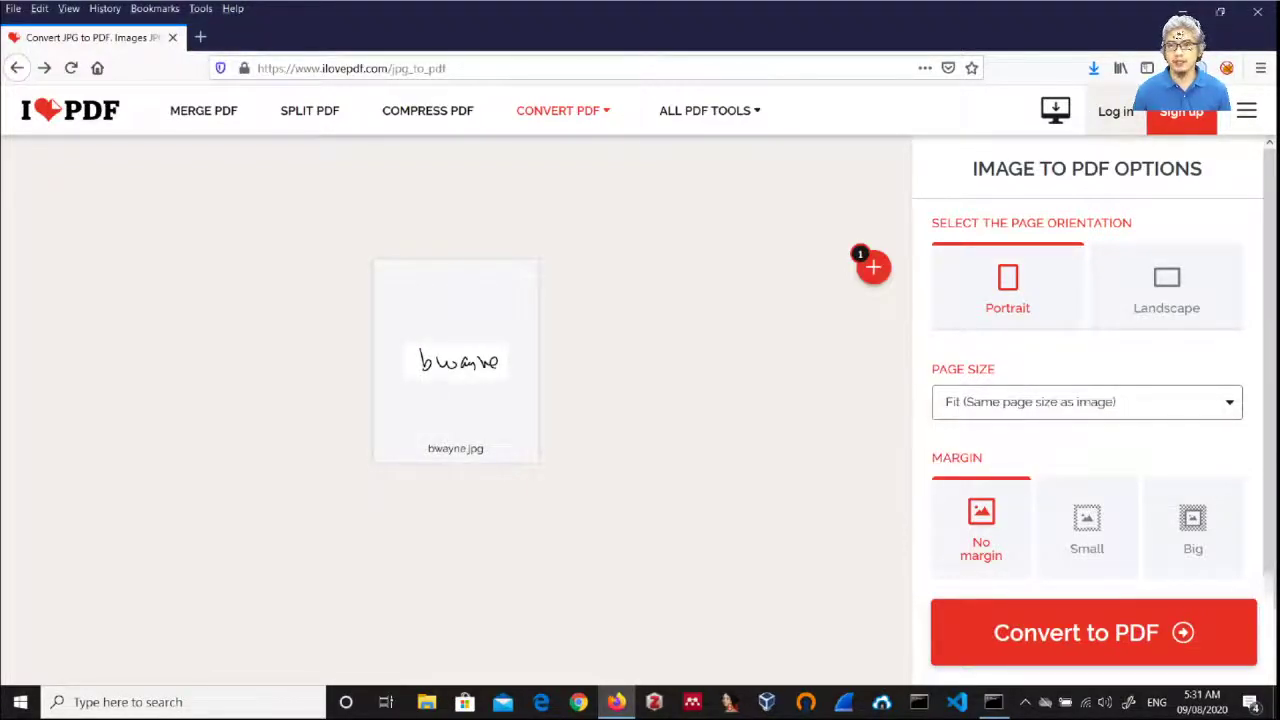
# Step: Convert the image and save it as bwayne.pdf, replacing the existing desktop copy
pyautogui.moveTo(455, 360)
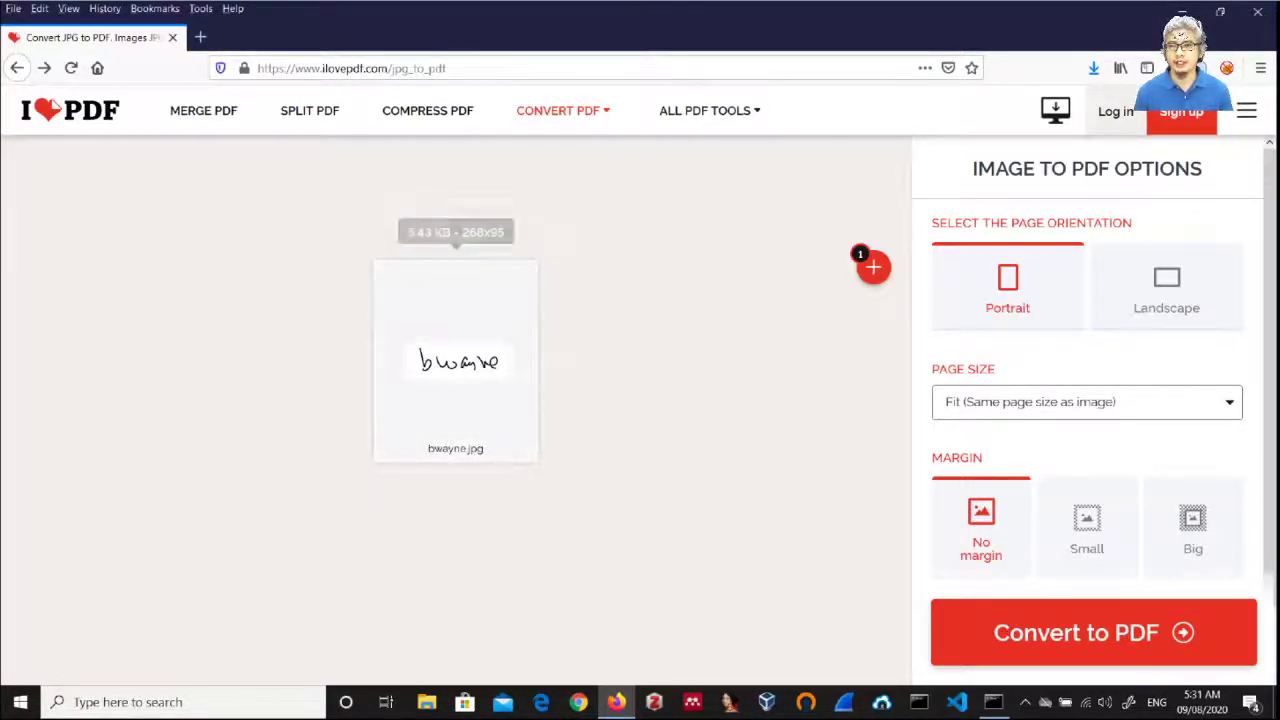
pyautogui.click(1076, 632)
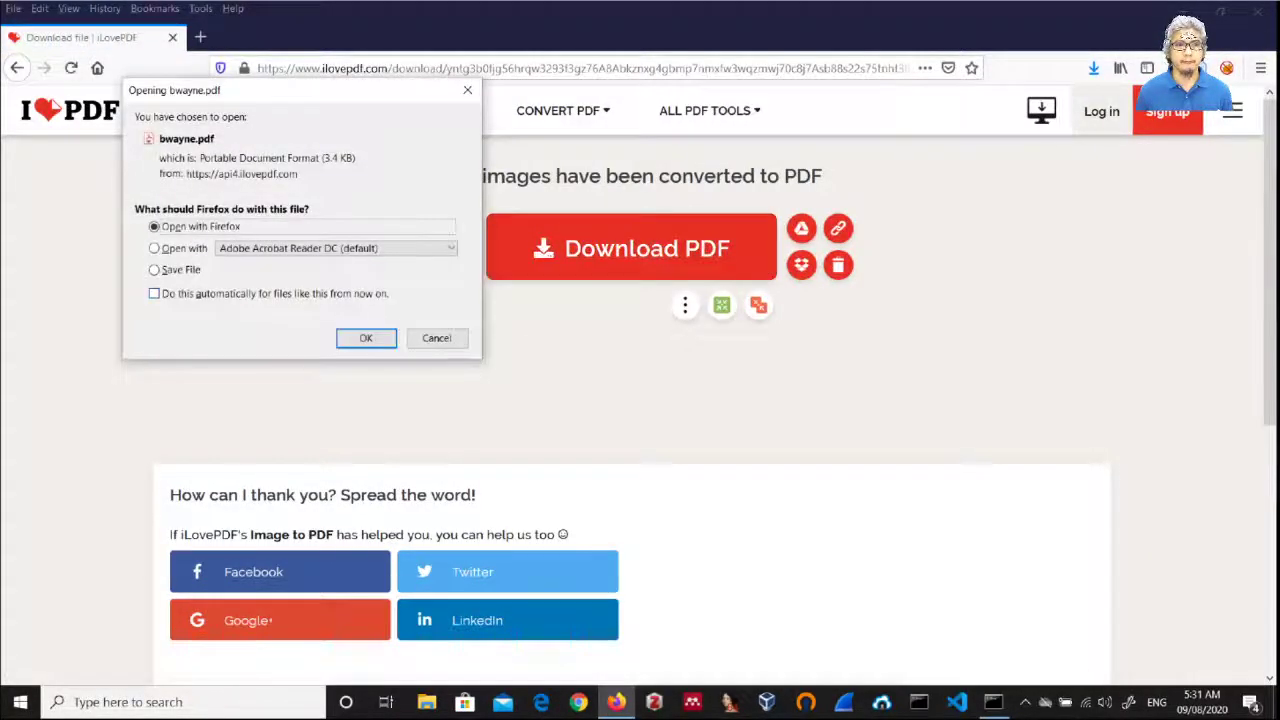
pyautogui.click(154, 269)
pyautogui.click(366, 338)
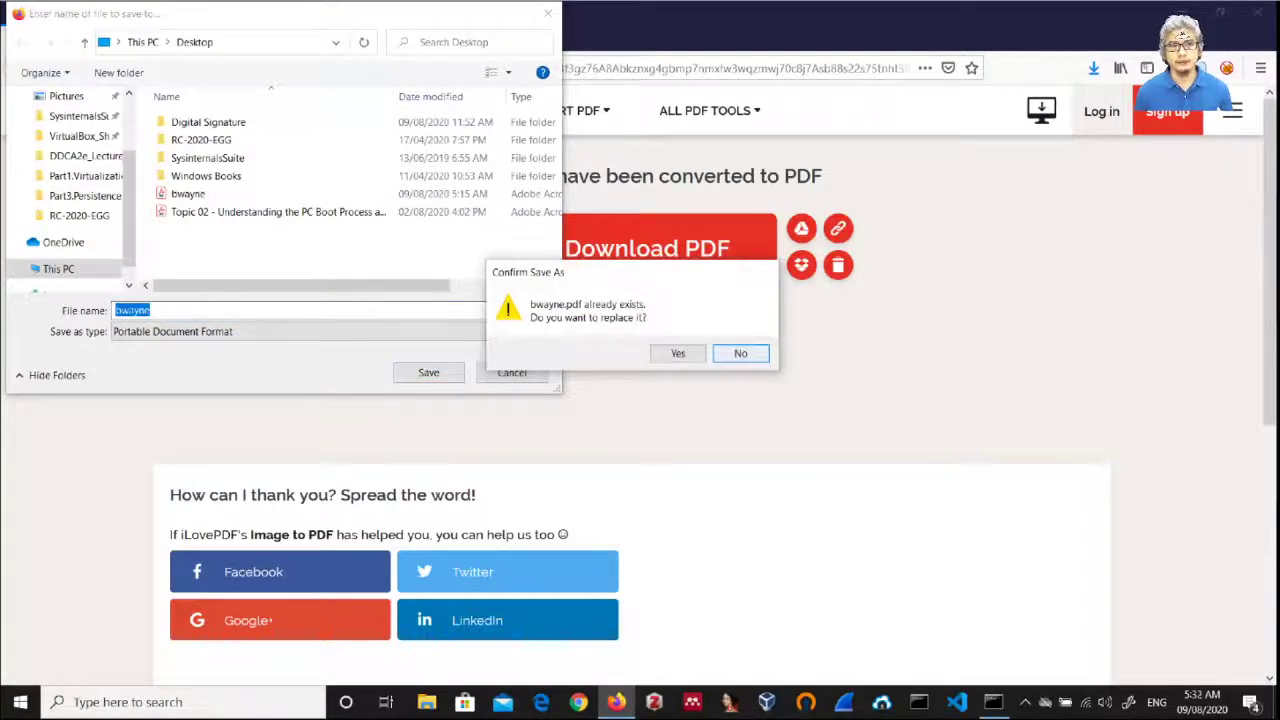
pyautogui.press('Left')
pyautogui.press('Return')
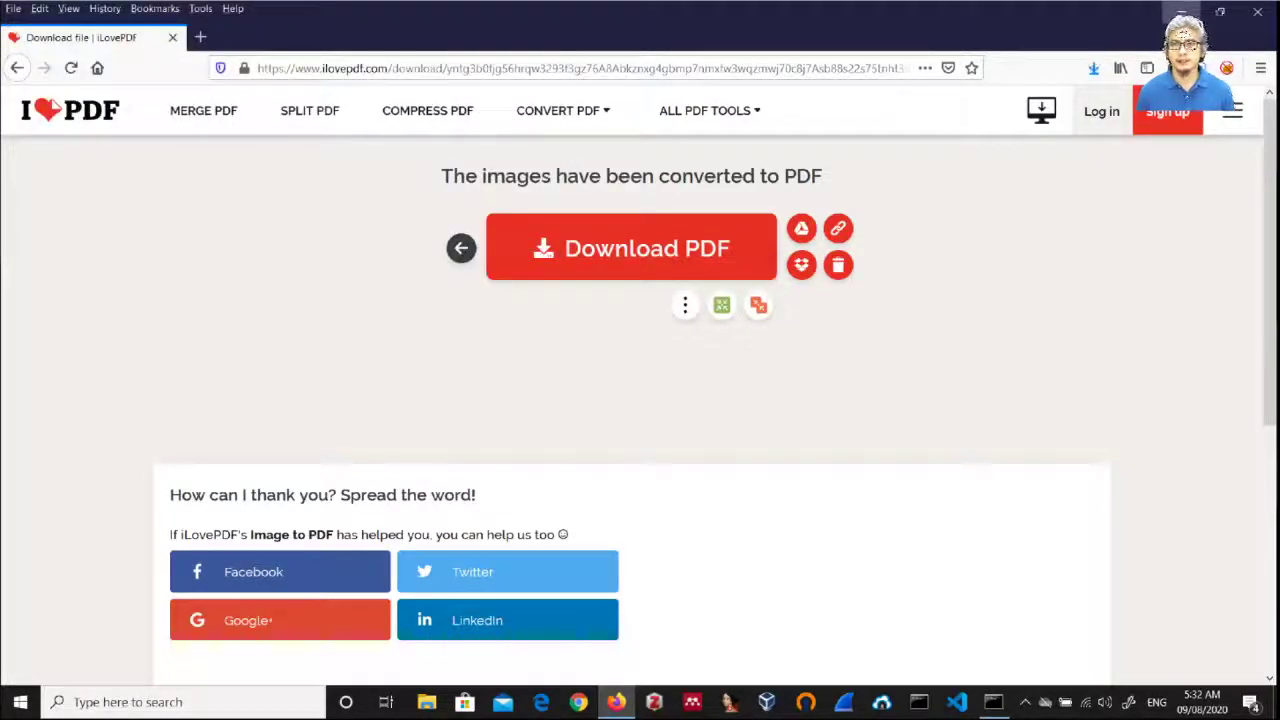
# Step: Clear Firefox and Photos off the desktop, view bwayne.pdf in Acrobat, then quit Acrobat
pyautogui.click(1182, 12)
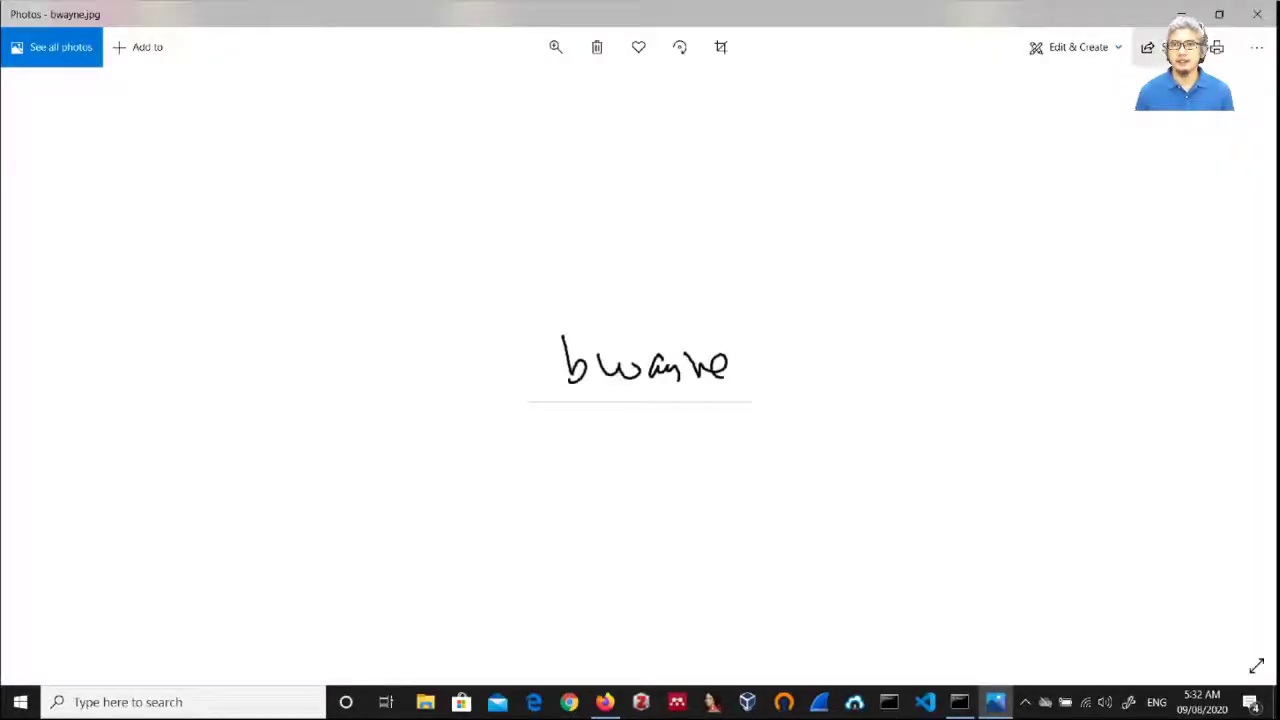
pyautogui.click(1257, 14)
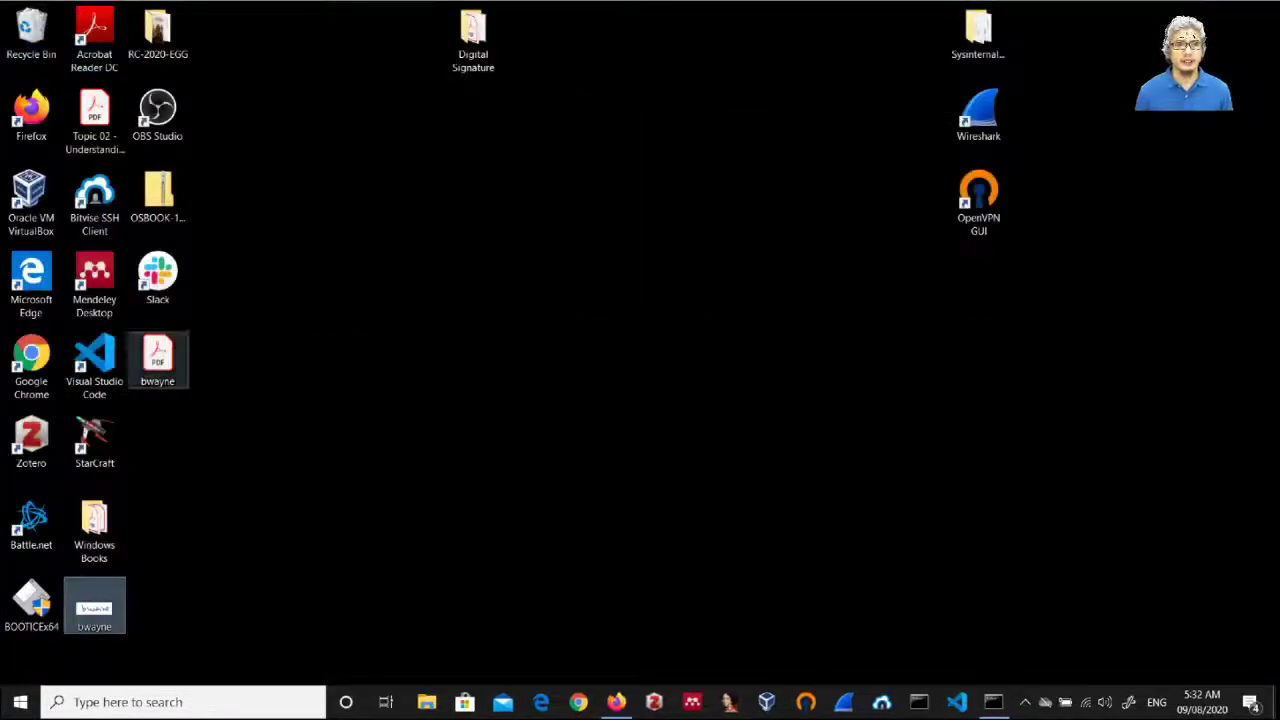
pyautogui.doubleClick(157, 360)
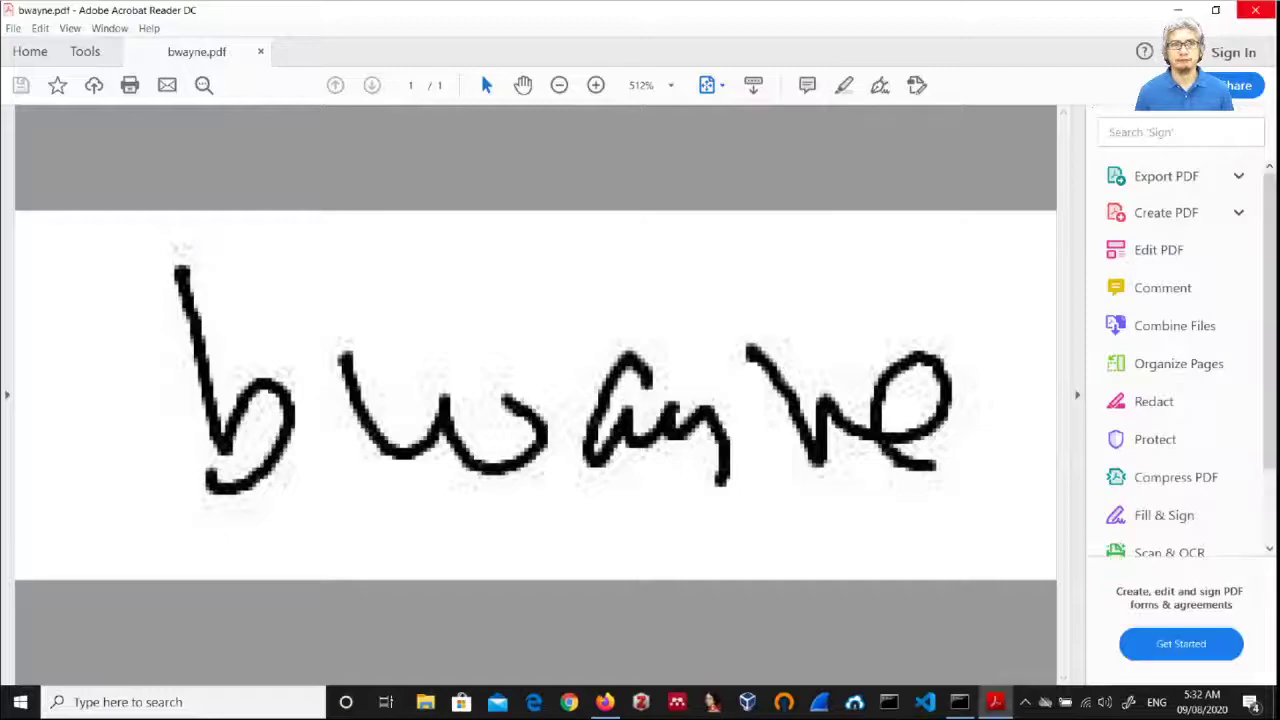
pyautogui.hotkey('alt', 'F4')
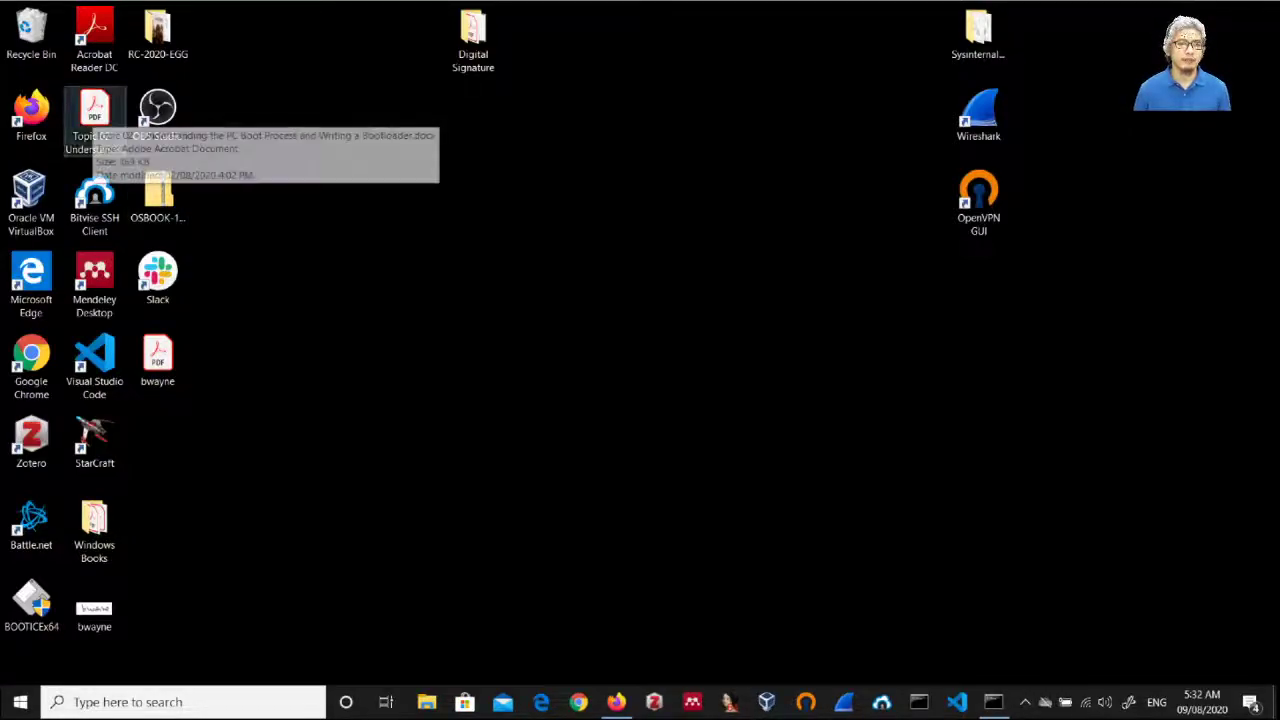
# Step: Open the Topic 02 boot-process handout and launch the Certificates tool from Tools
pyautogui.click(95, 112)
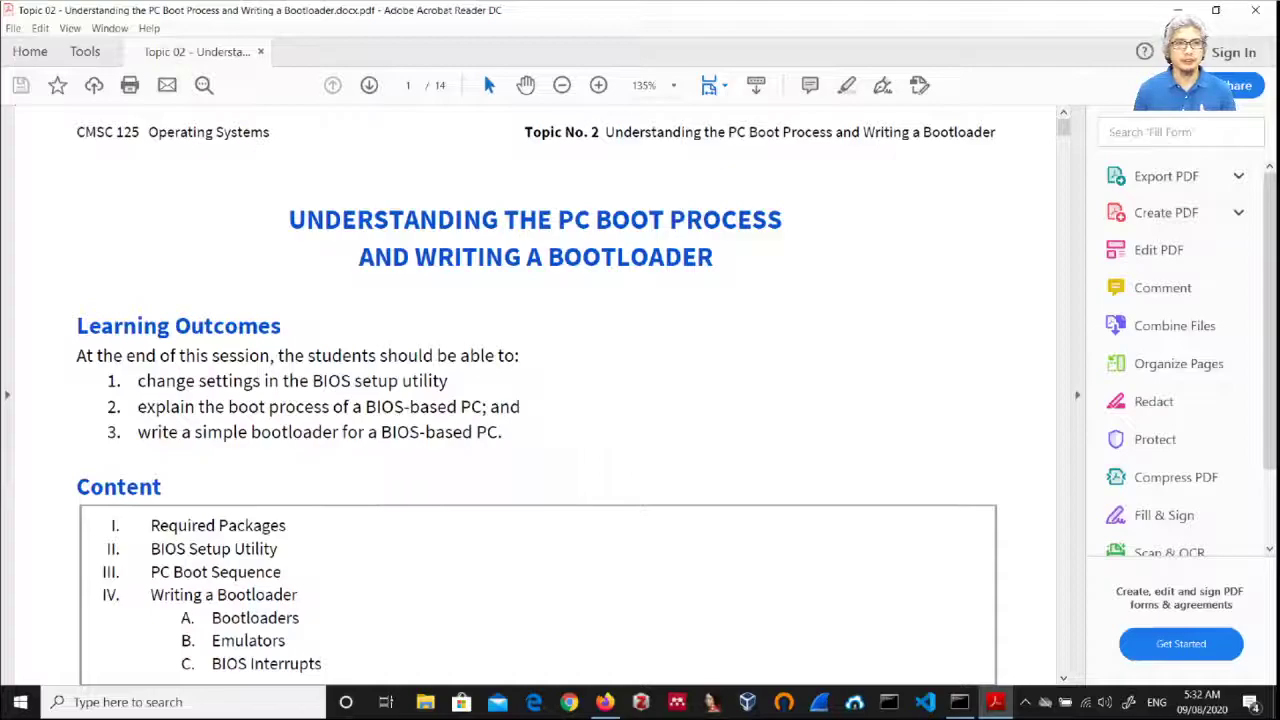
pyautogui.click(85, 51)
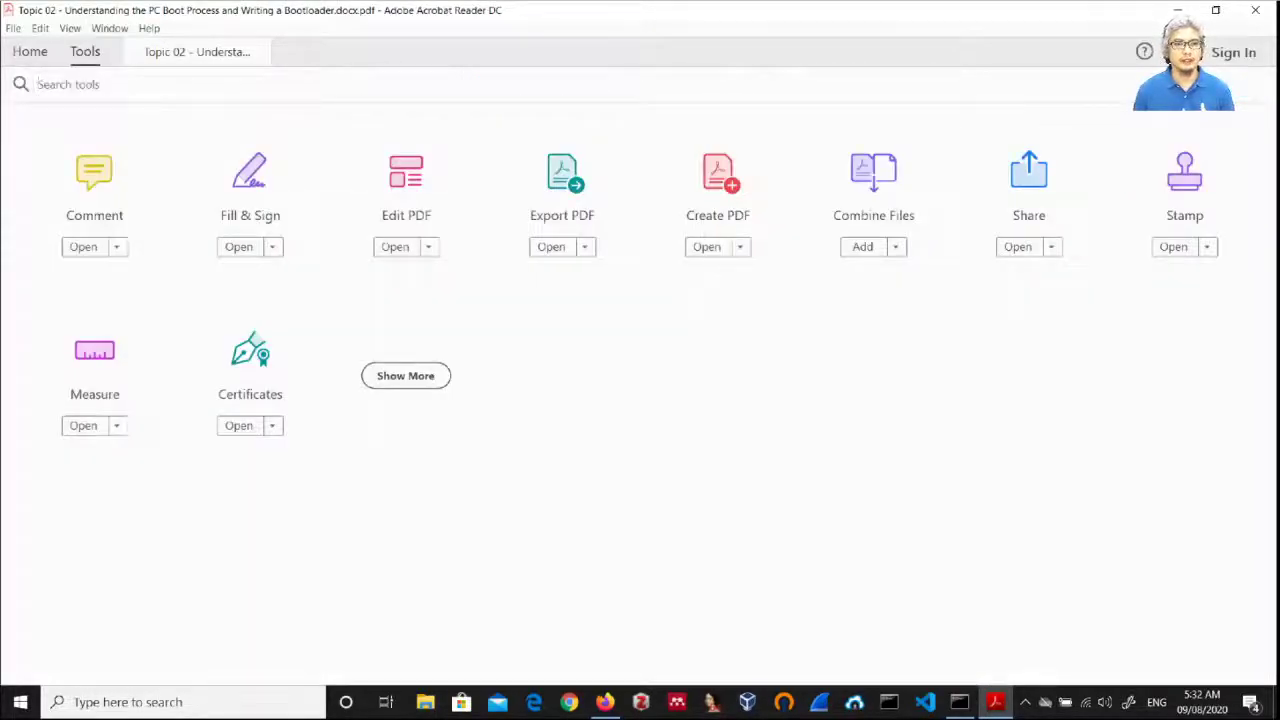
pyautogui.click(250, 355)
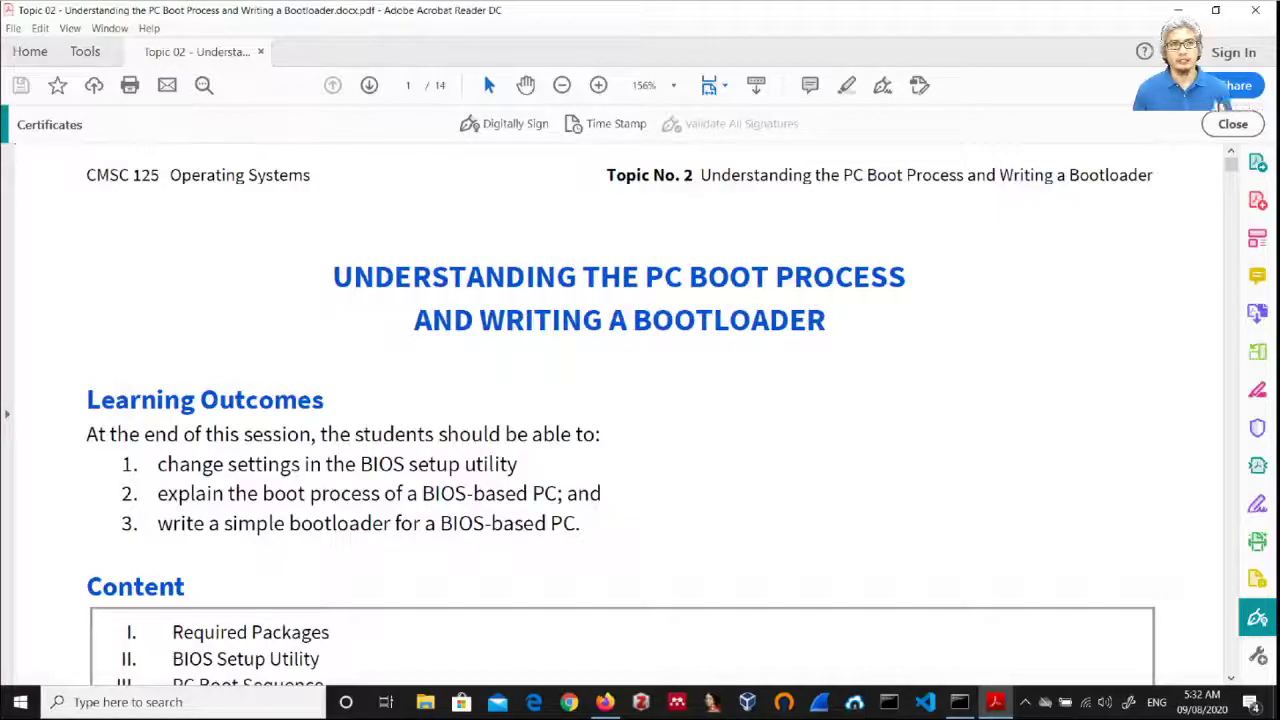
pyautogui.click(85, 51)
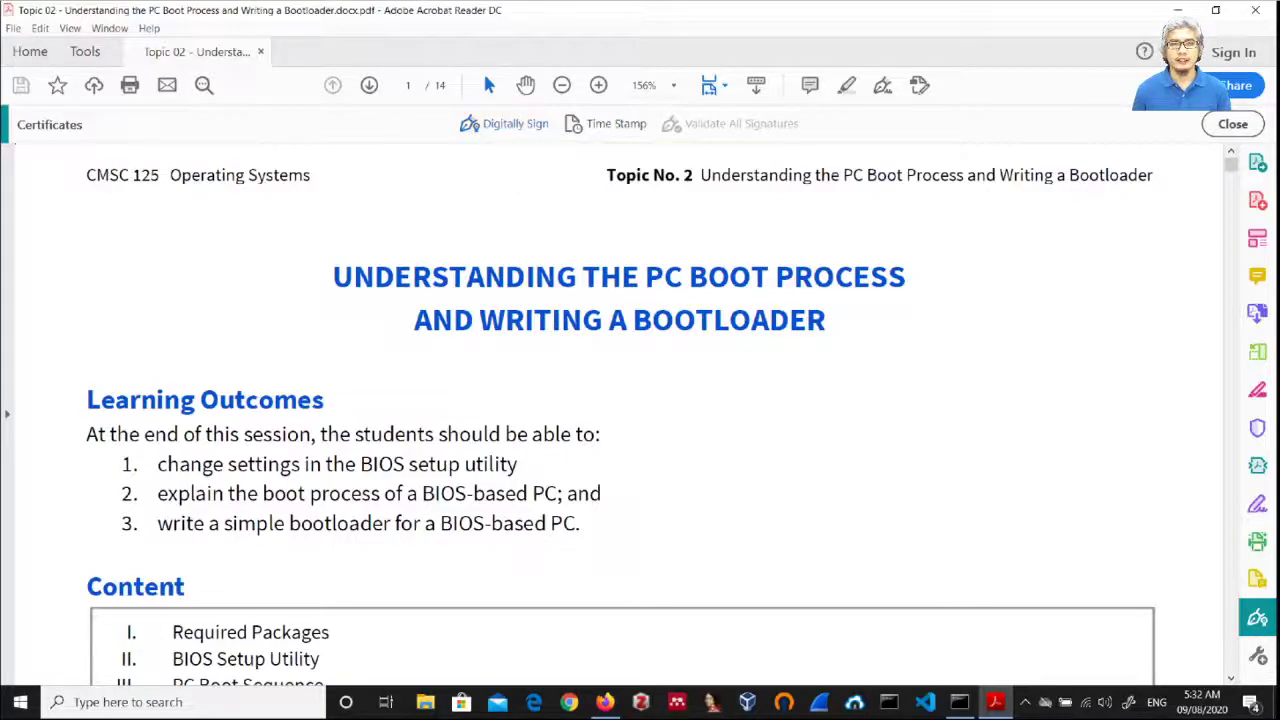
# Step: Start Digitally Sign, dismiss its instructions, and draw the signature box on page 1
pyautogui.click(475, 123)
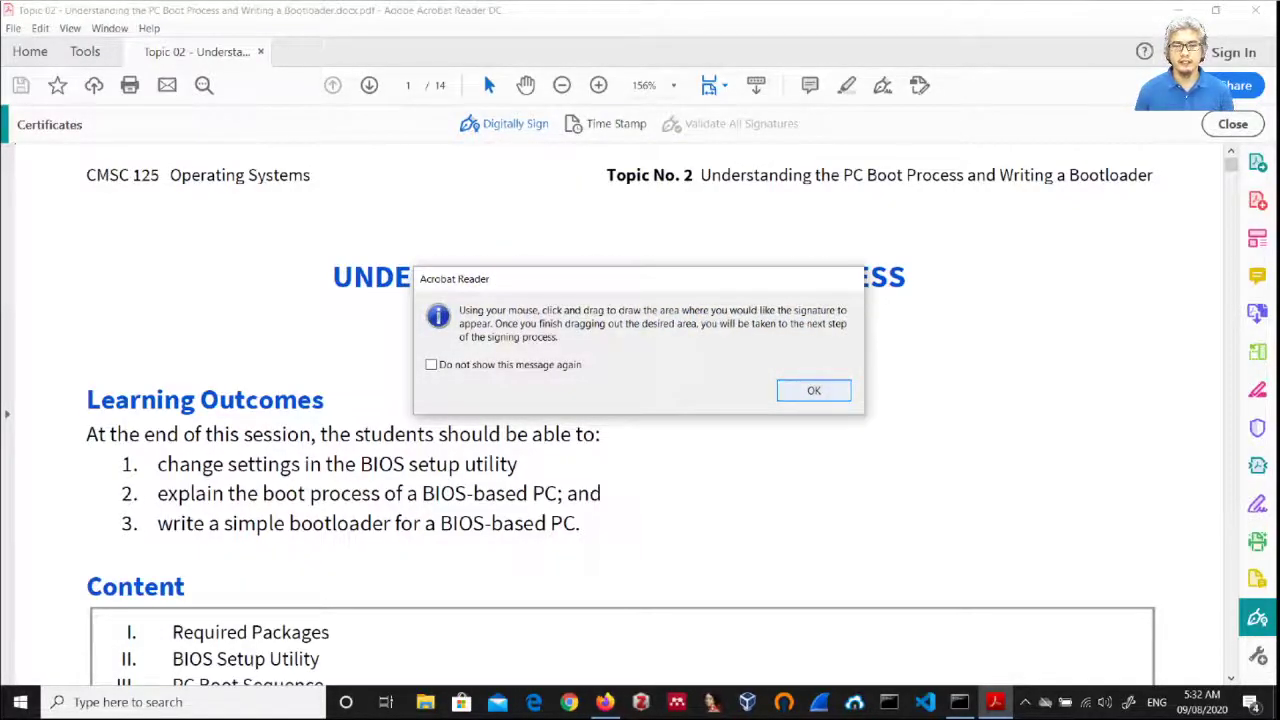
pyautogui.click(813, 390)
pyautogui.moveTo(905, 338)
pyautogui.mouseDown()
pyautogui.moveTo(1032, 389)
pyautogui.moveTo(1117, 403)
pyautogui.mouseUp()
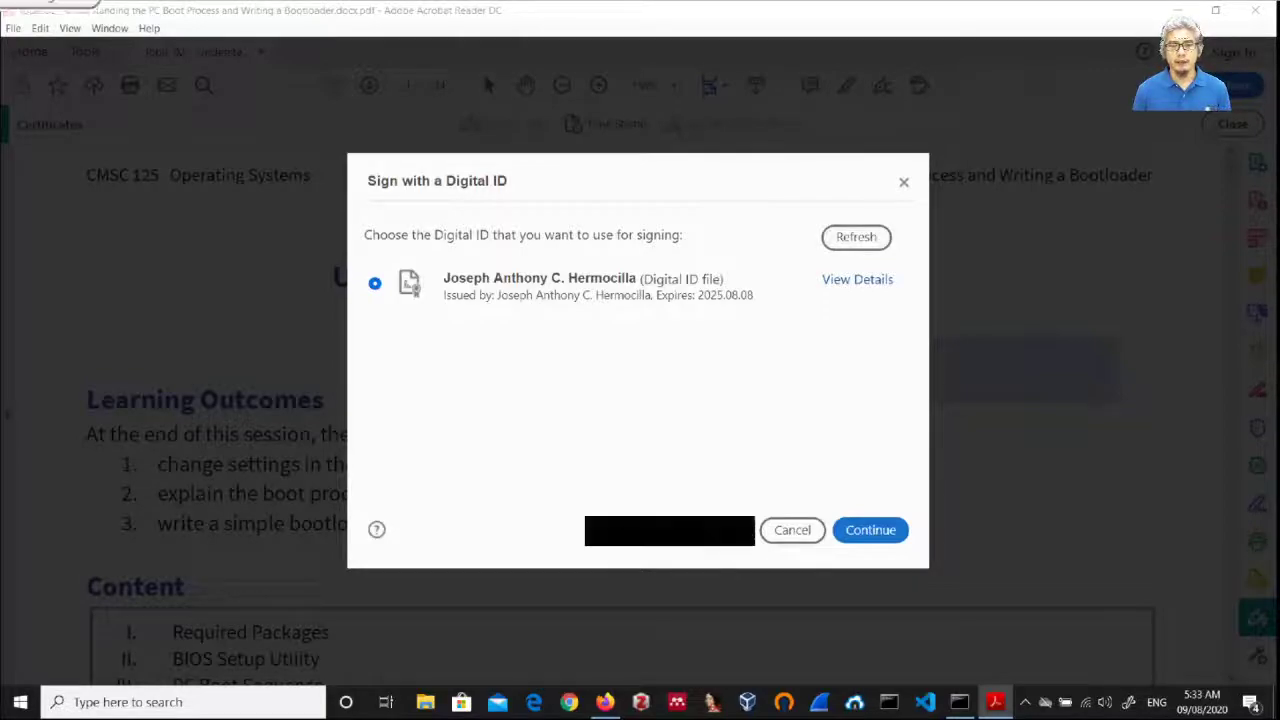
# Step: Choose to create a new self-signed Digital ID stored with 'Save to File'
pyautogui.click(668, 530)
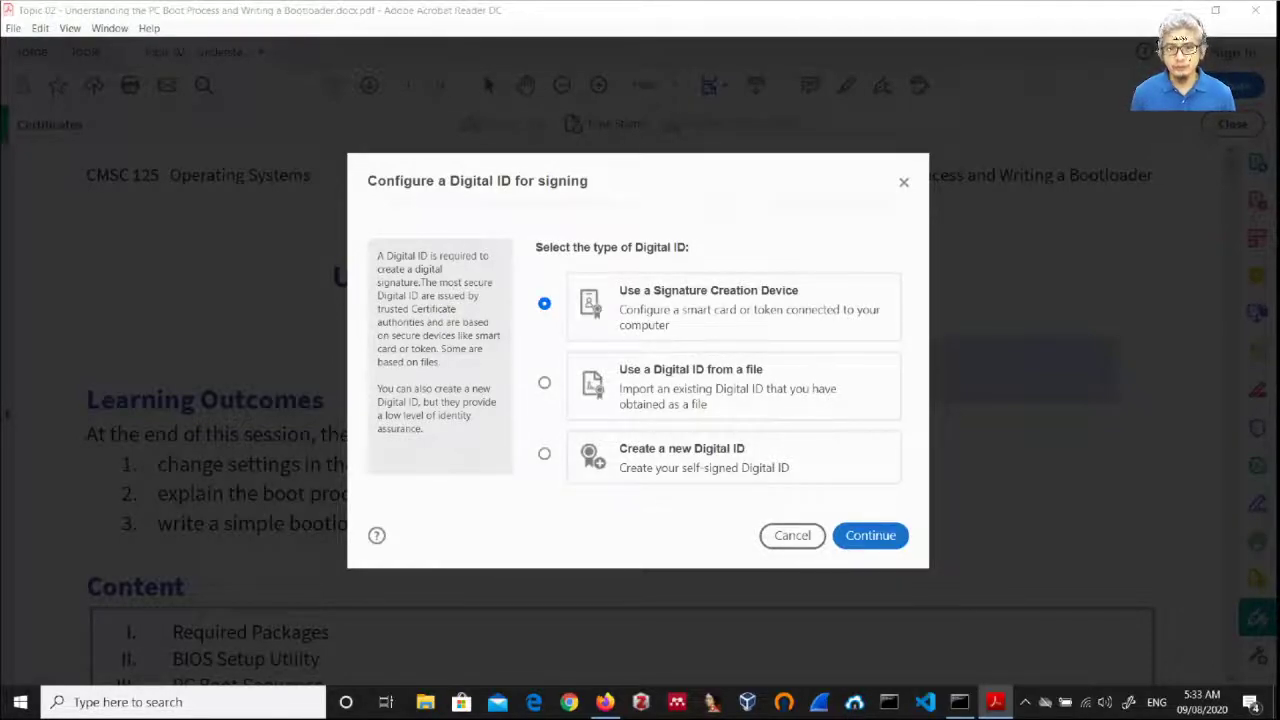
pyautogui.click(544, 453)
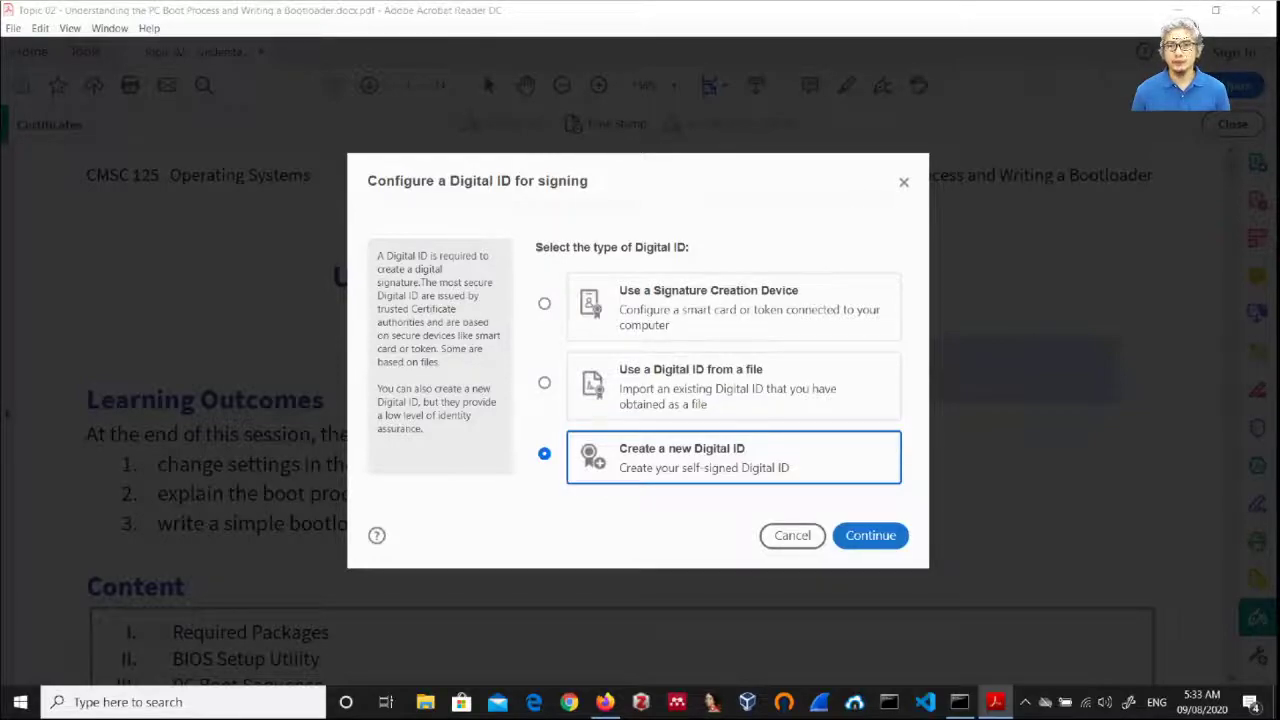
pyautogui.press('Return')
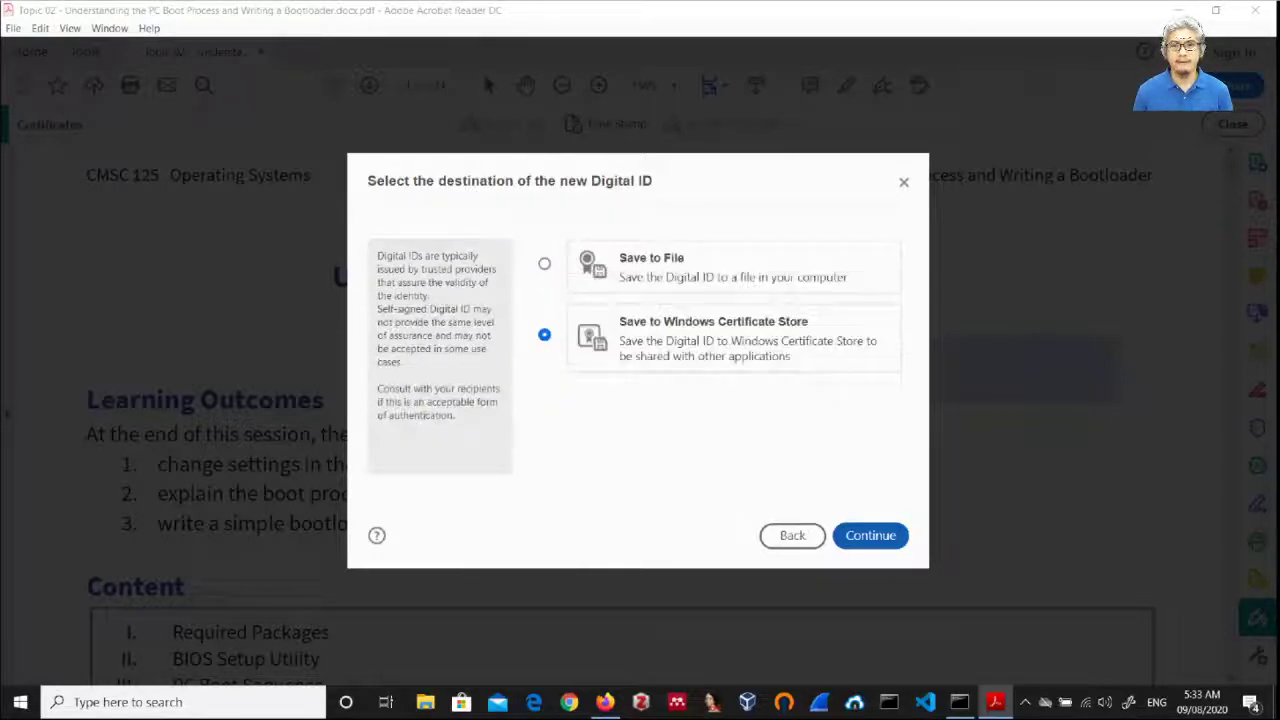
pyautogui.click(544, 263)
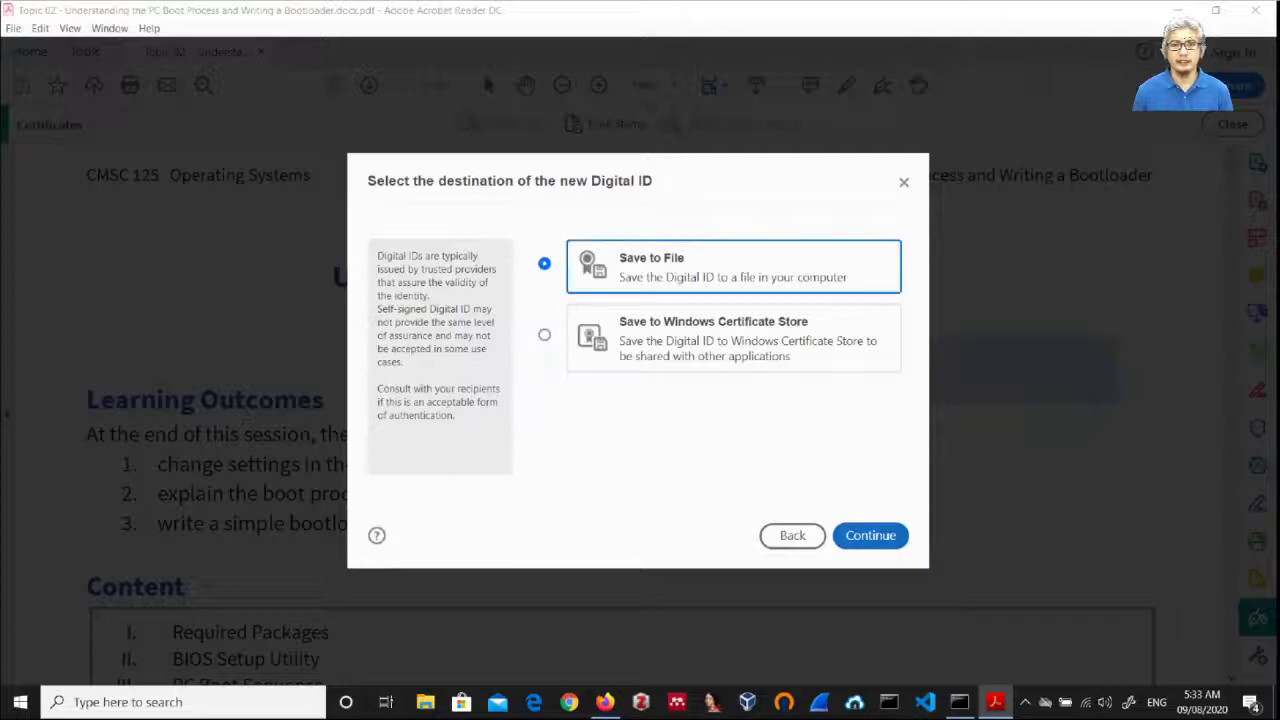
pyautogui.press('Return')
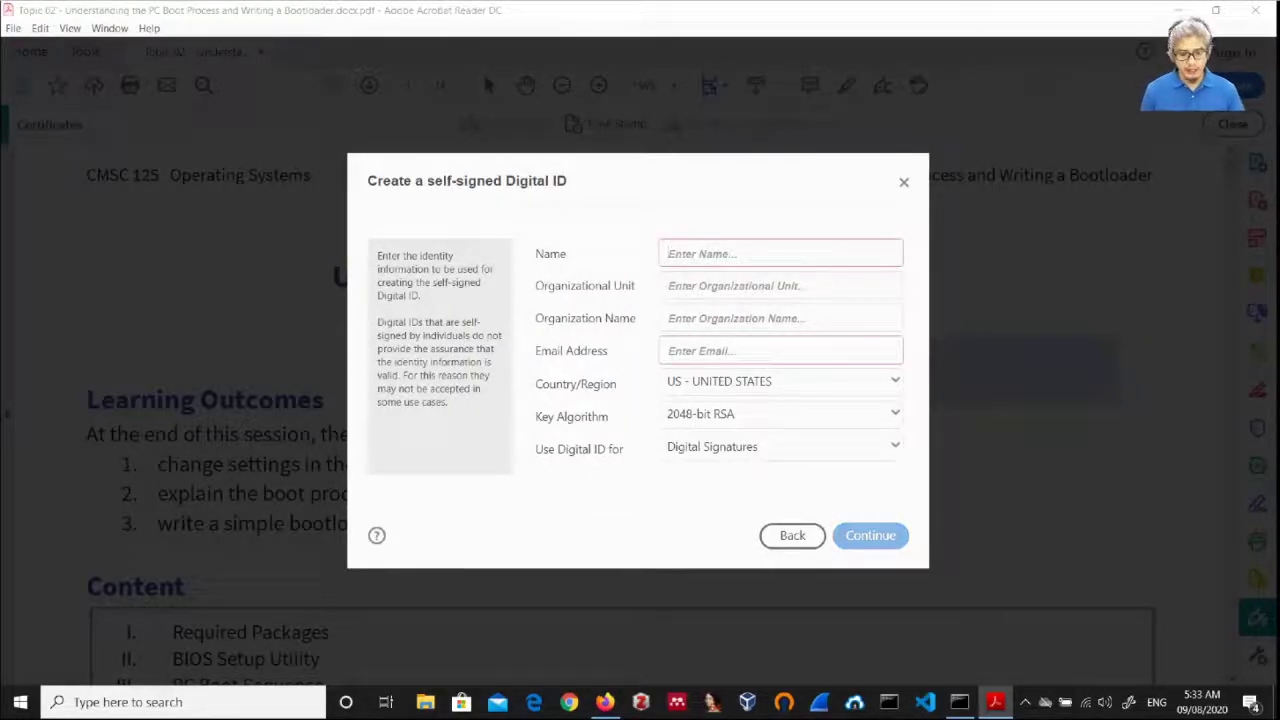
# Step: Enter the signer's name and organizational unit 'Gotham City', fixing a typo
pyautogui.write('Bruce Wayne')
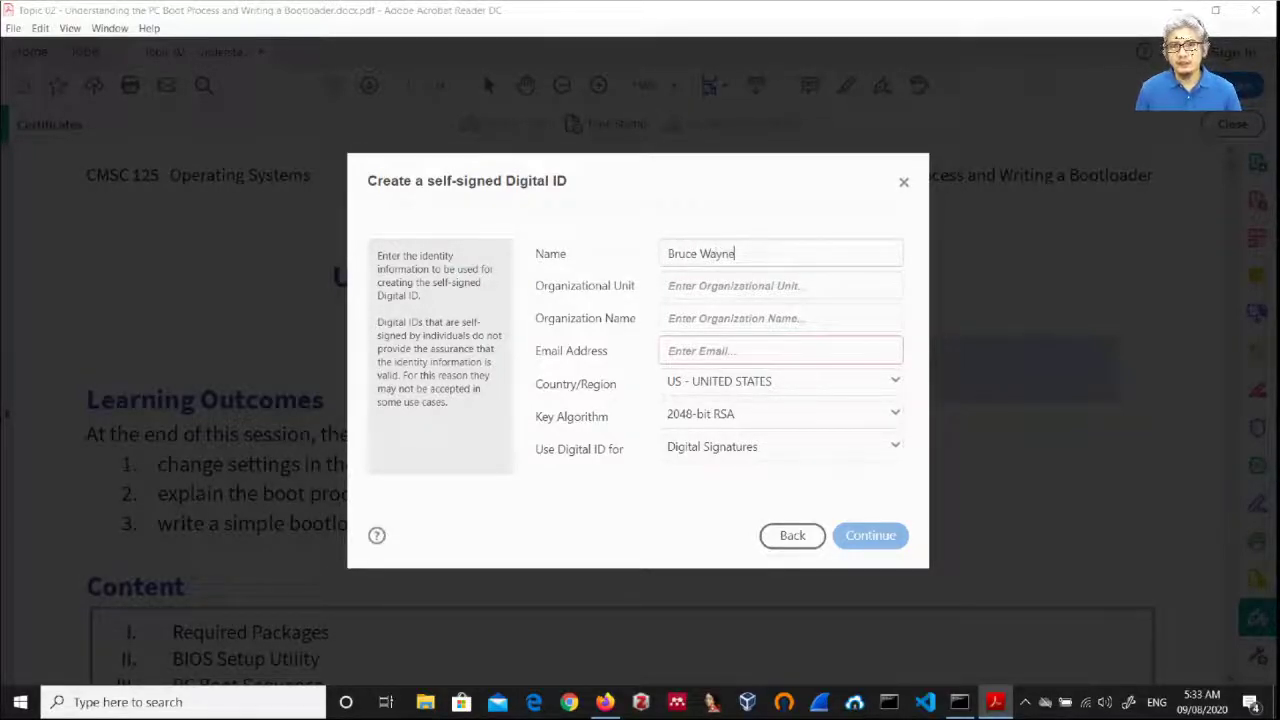
pyautogui.click(780, 285)
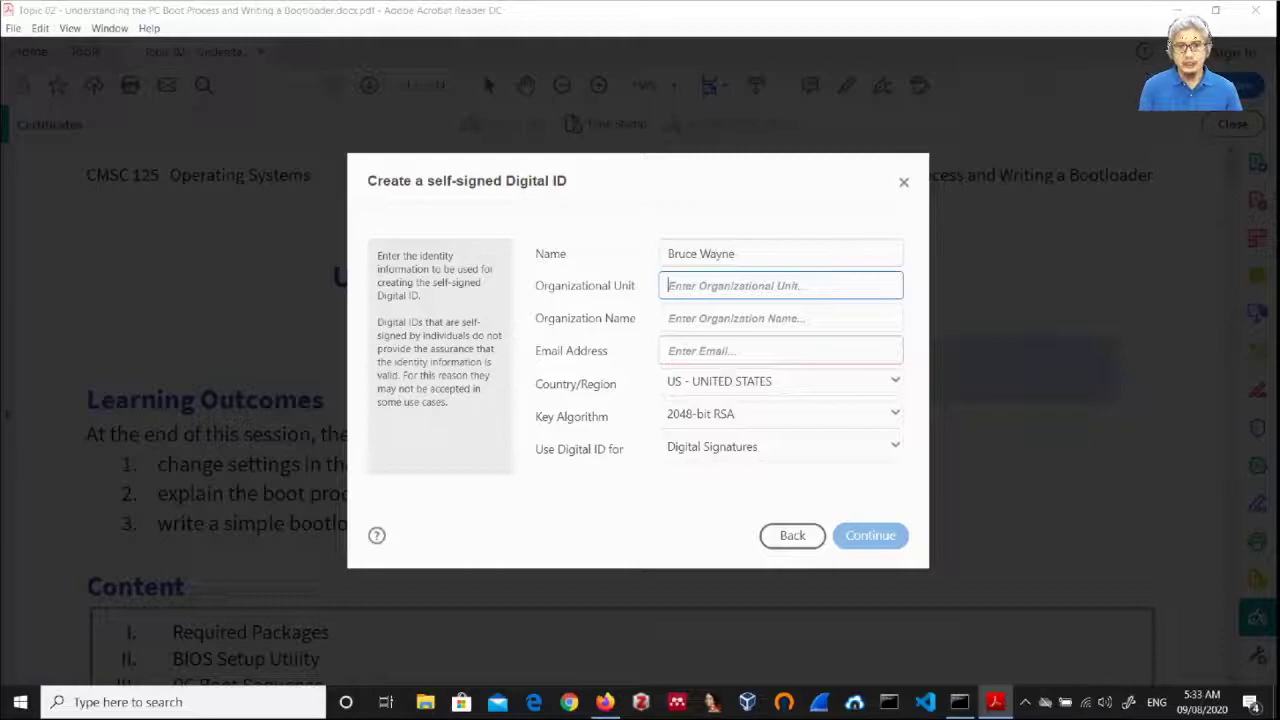
pyautogui.write('Go')
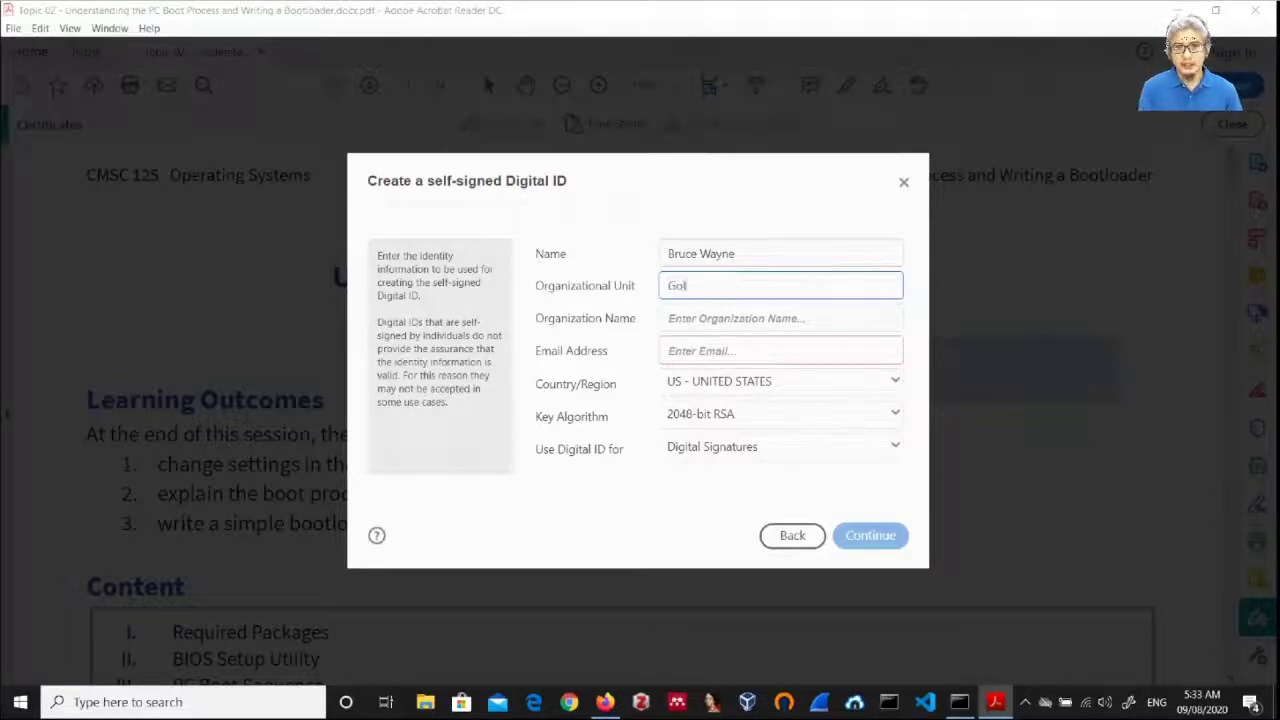
pyautogui.write('tham')
pyautogui.press('BackSpace')
pyautogui.press('BackSpace')
pyautogui.press('BackSpace')
pyautogui.press('BackSpace')
pyautogui.press('BackSpace')
pyautogui.press('BackSpace')
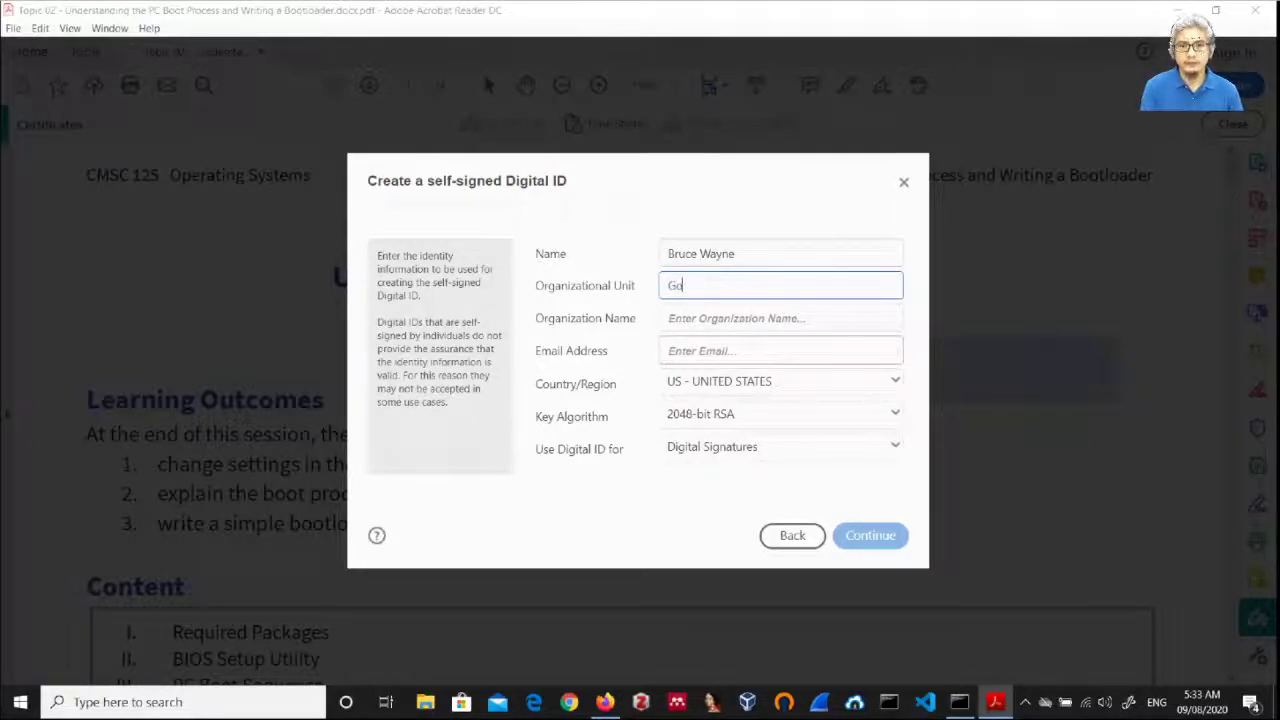
pyautogui.write('Gotham City')
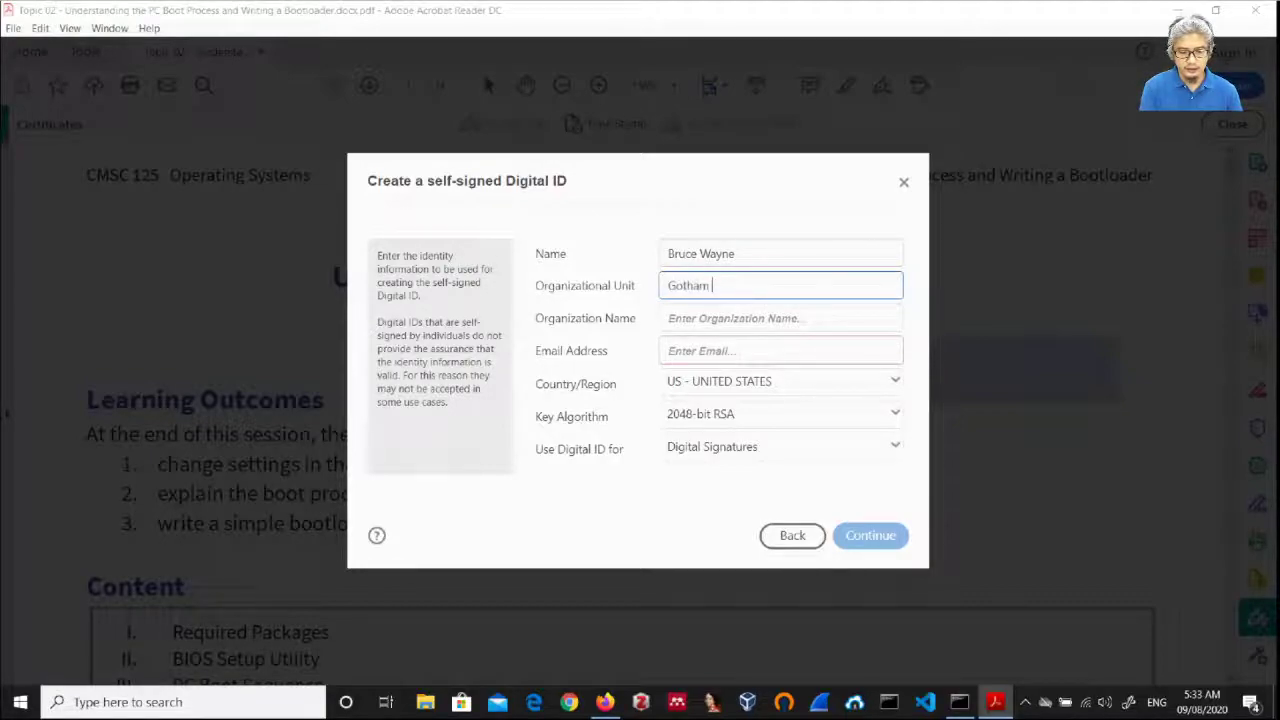
# Step: Enter organization 'Wayne's Enterprises' and the signer's e-mail address, correcting stray letters
pyautogui.click(780, 318)
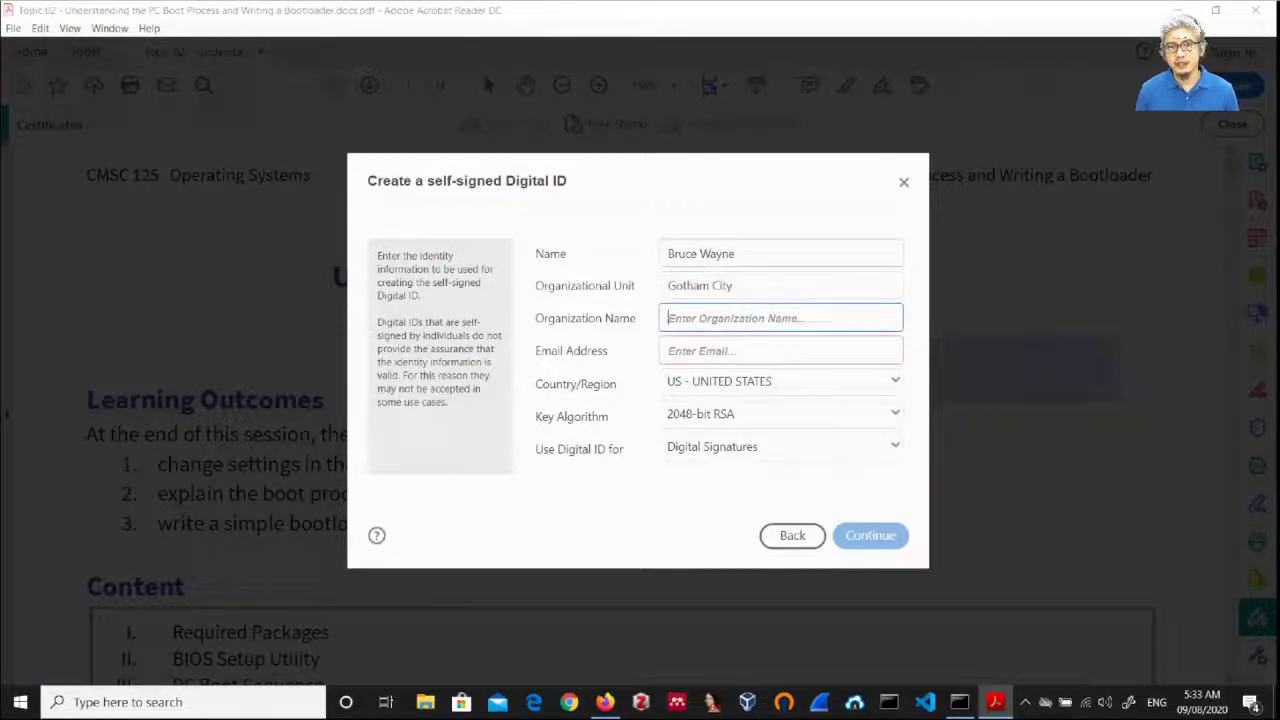
pyautogui.write('Wa')
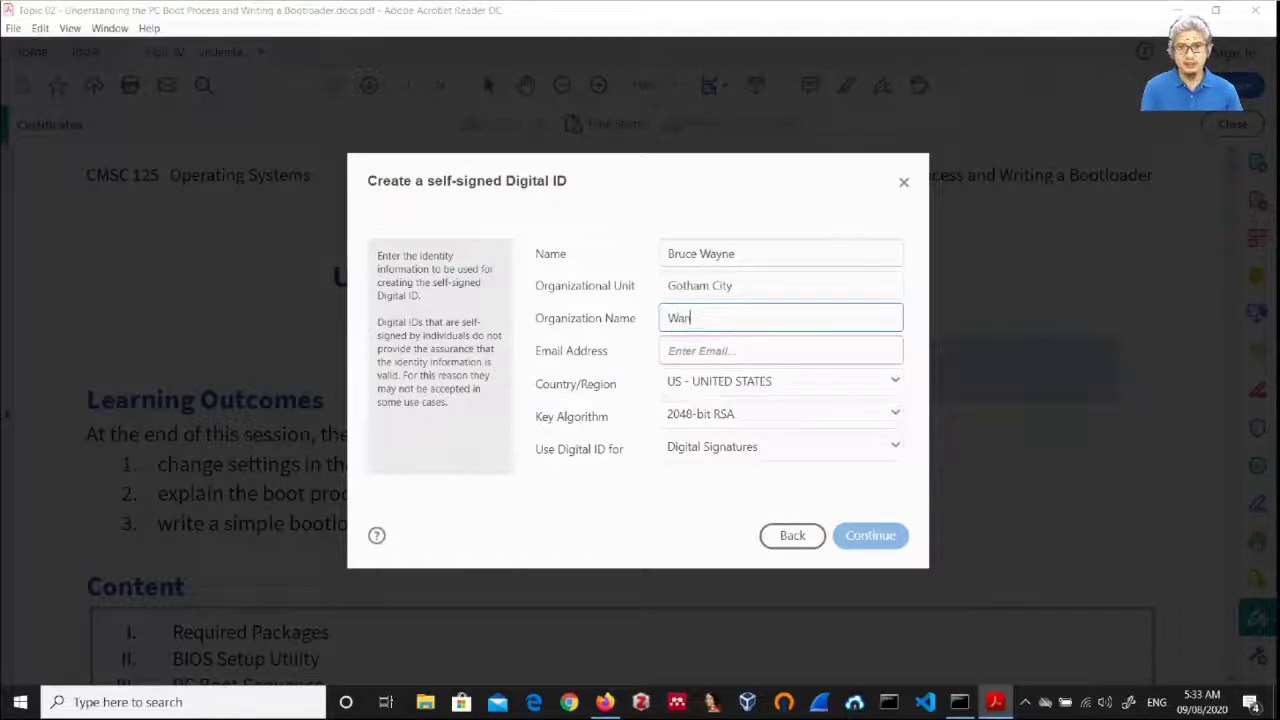
pyautogui.write('yn')
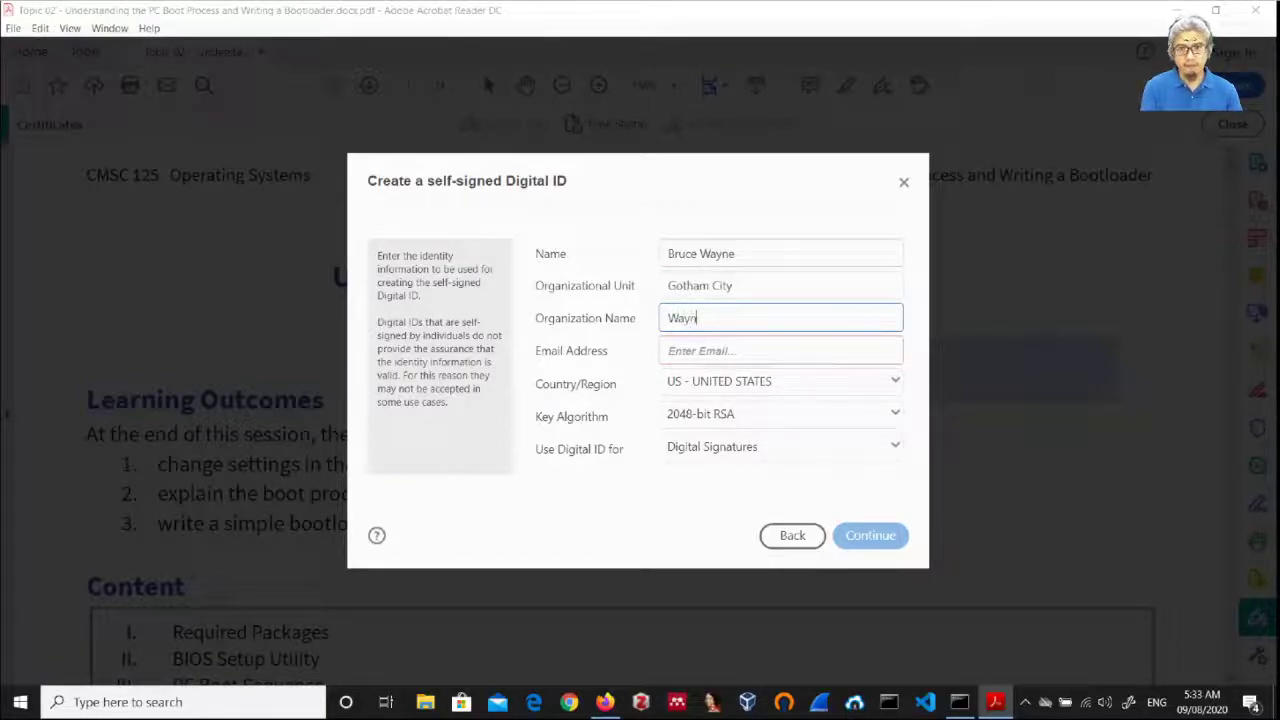
pyautogui.write("e's")
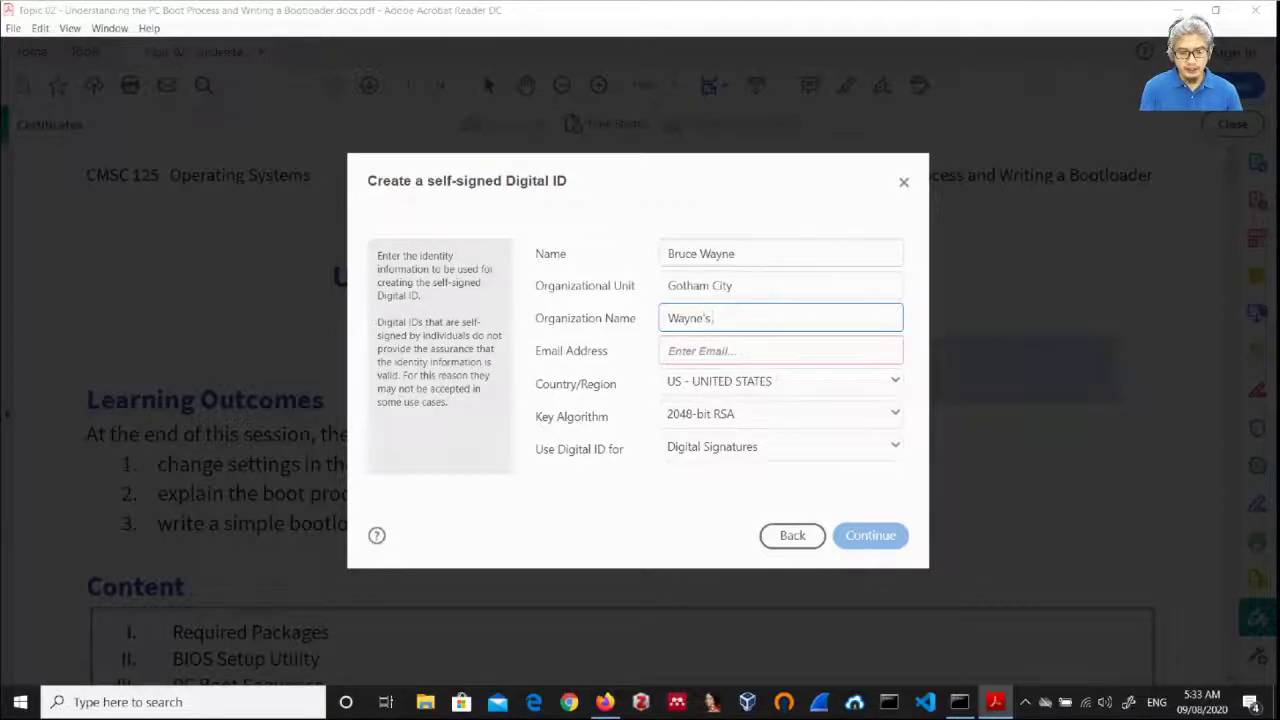
pyautogui.write(' Enterprisesd')
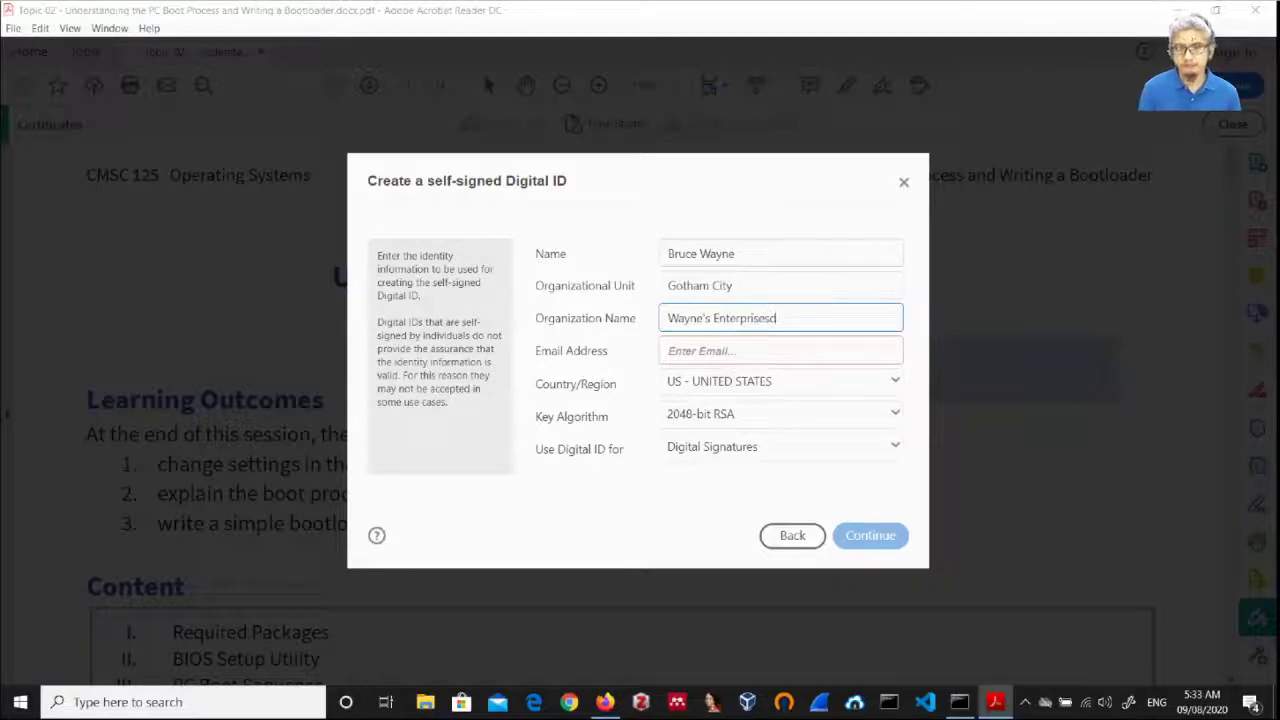
pyautogui.press('BackSpace')
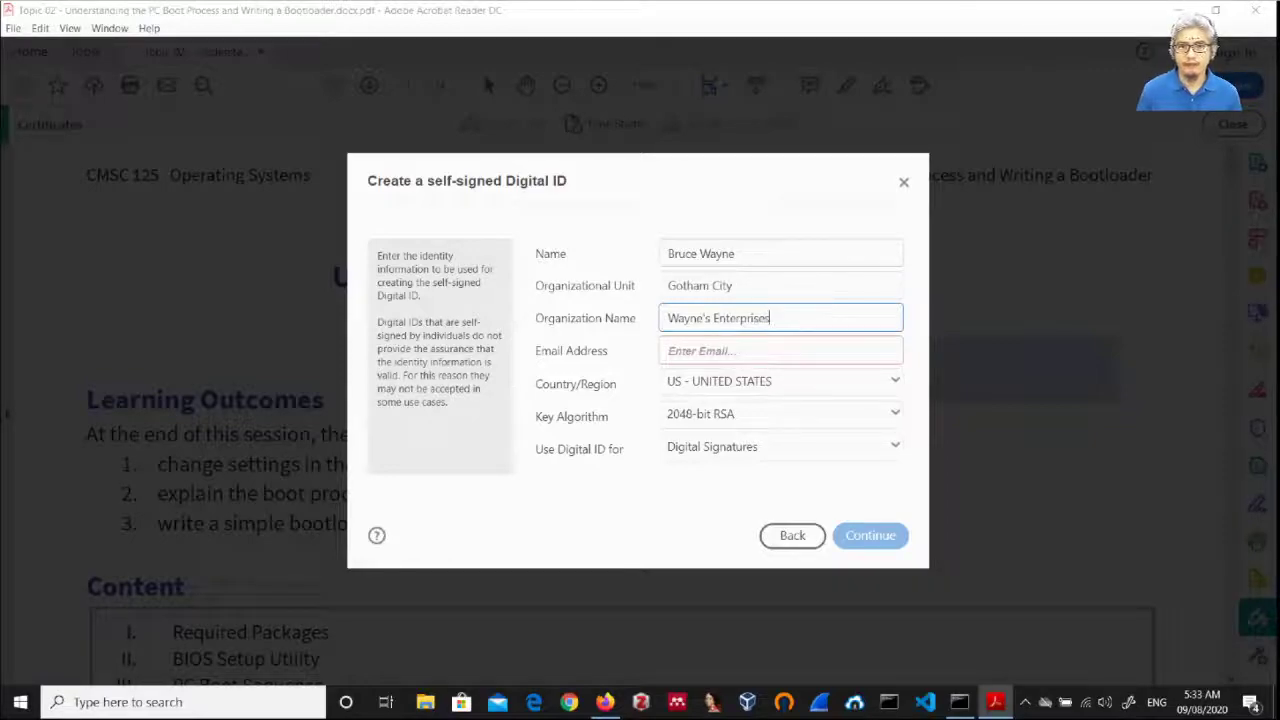
pyautogui.click(780, 350)
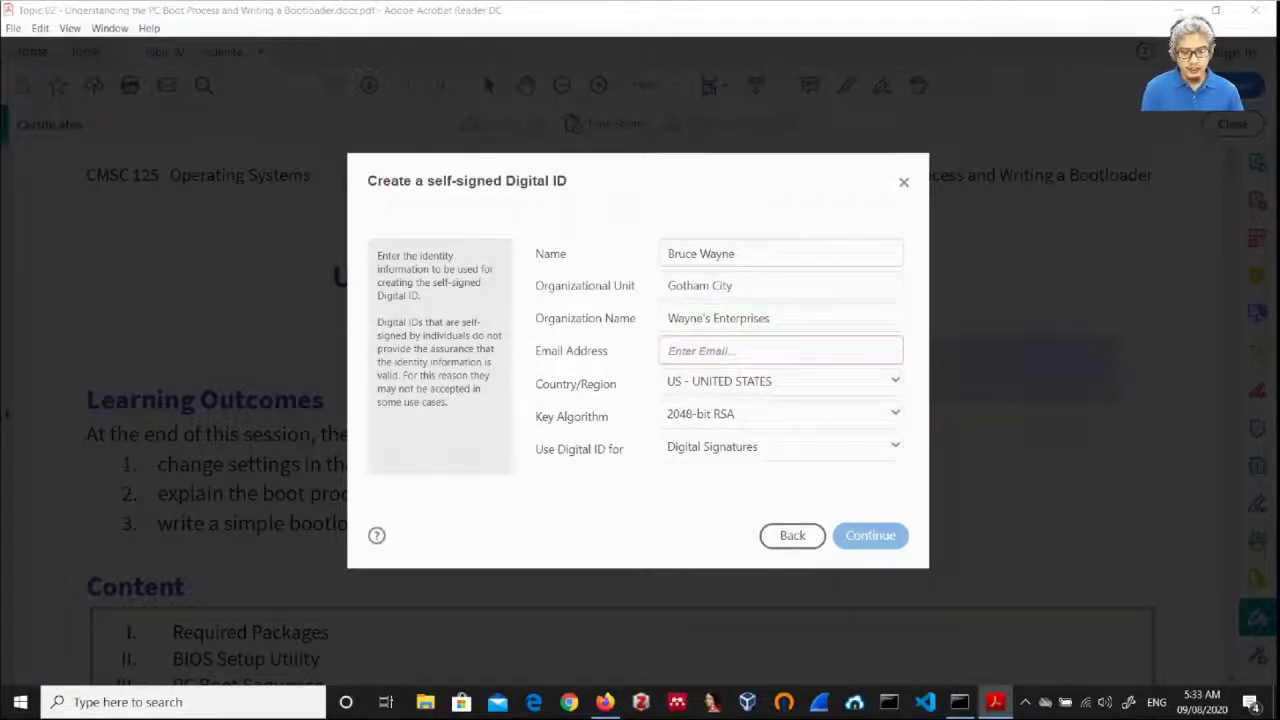
pyautogui.write('bwayne')
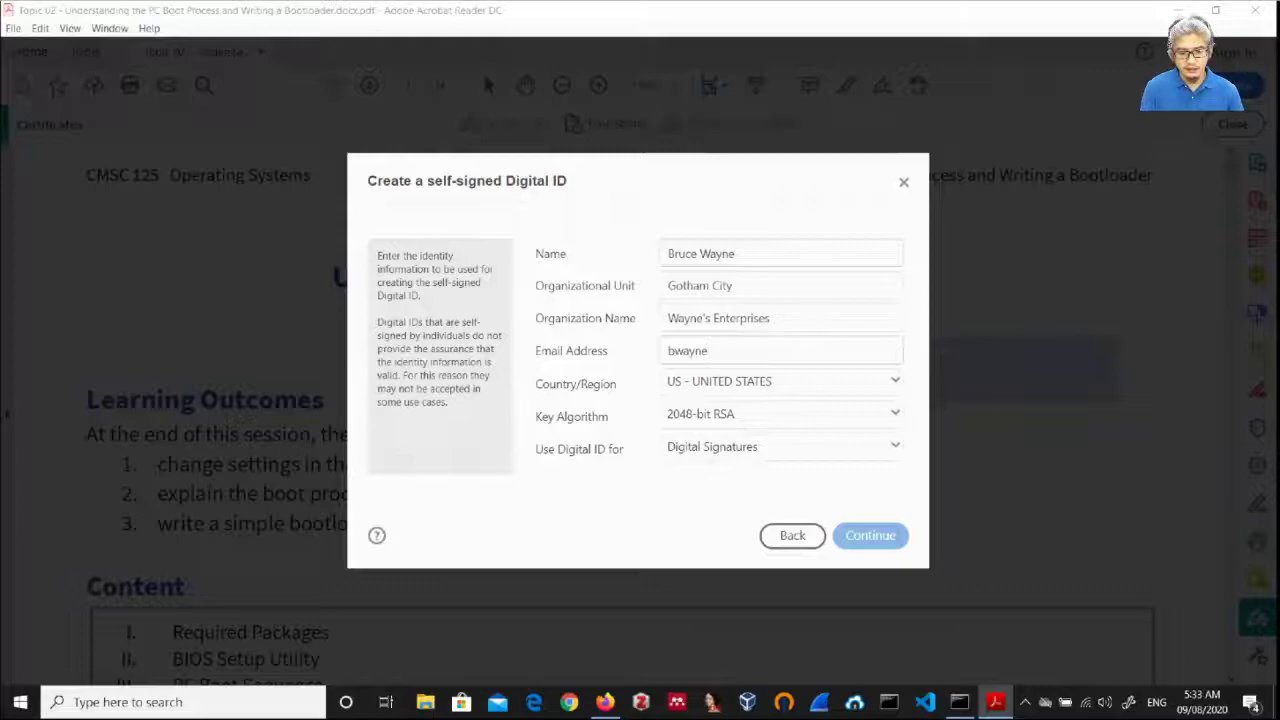
pyautogui.write('@gothm')
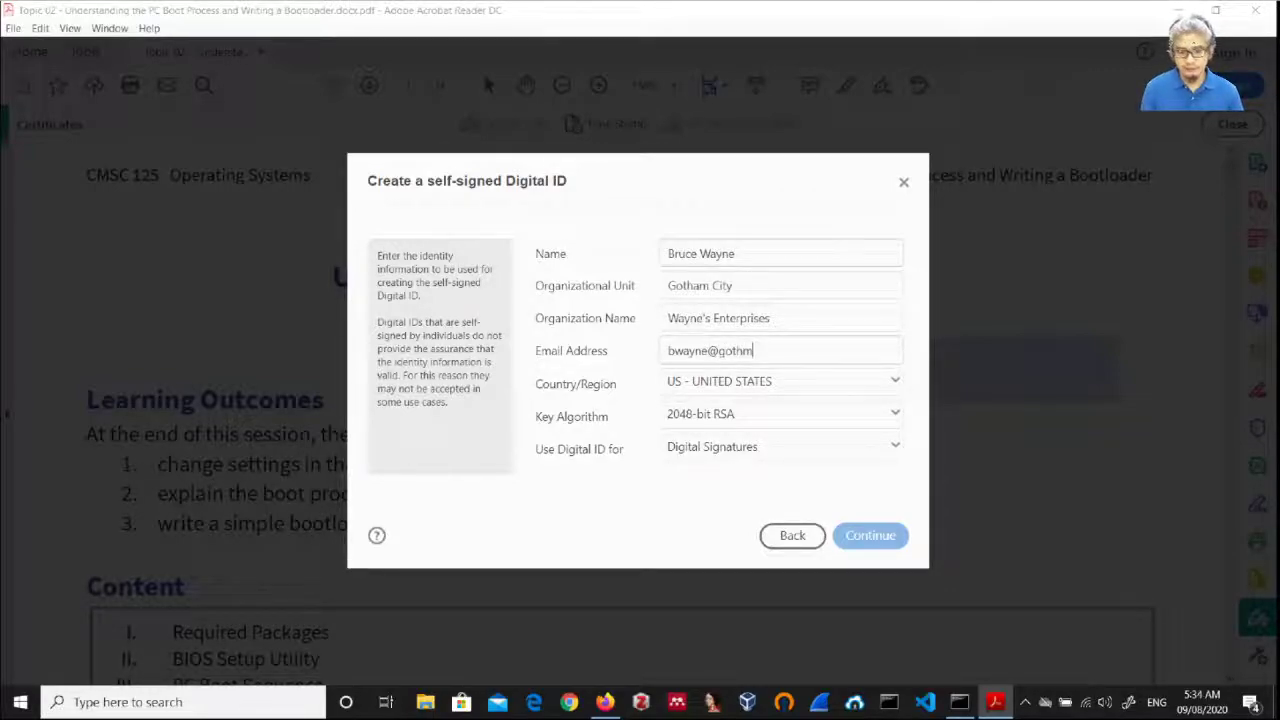
pyautogui.press('BackSpace')
pyautogui.write('am')
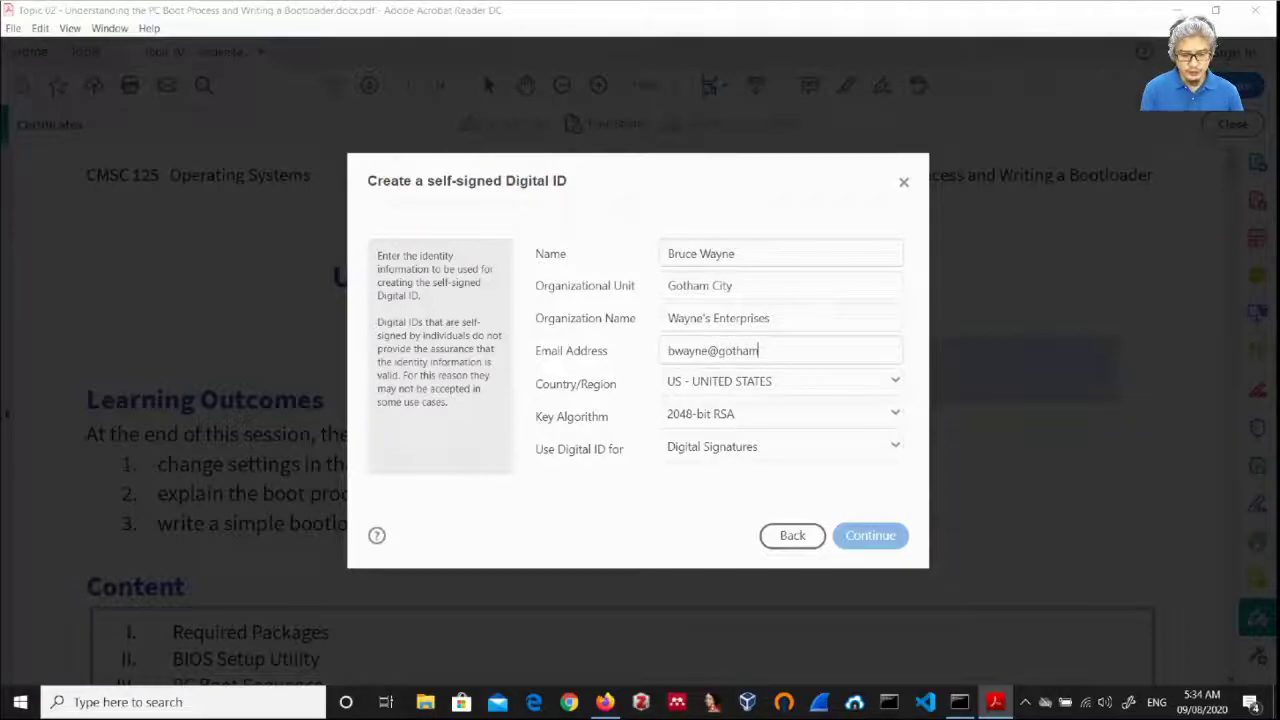
pyautogui.write('.gov')
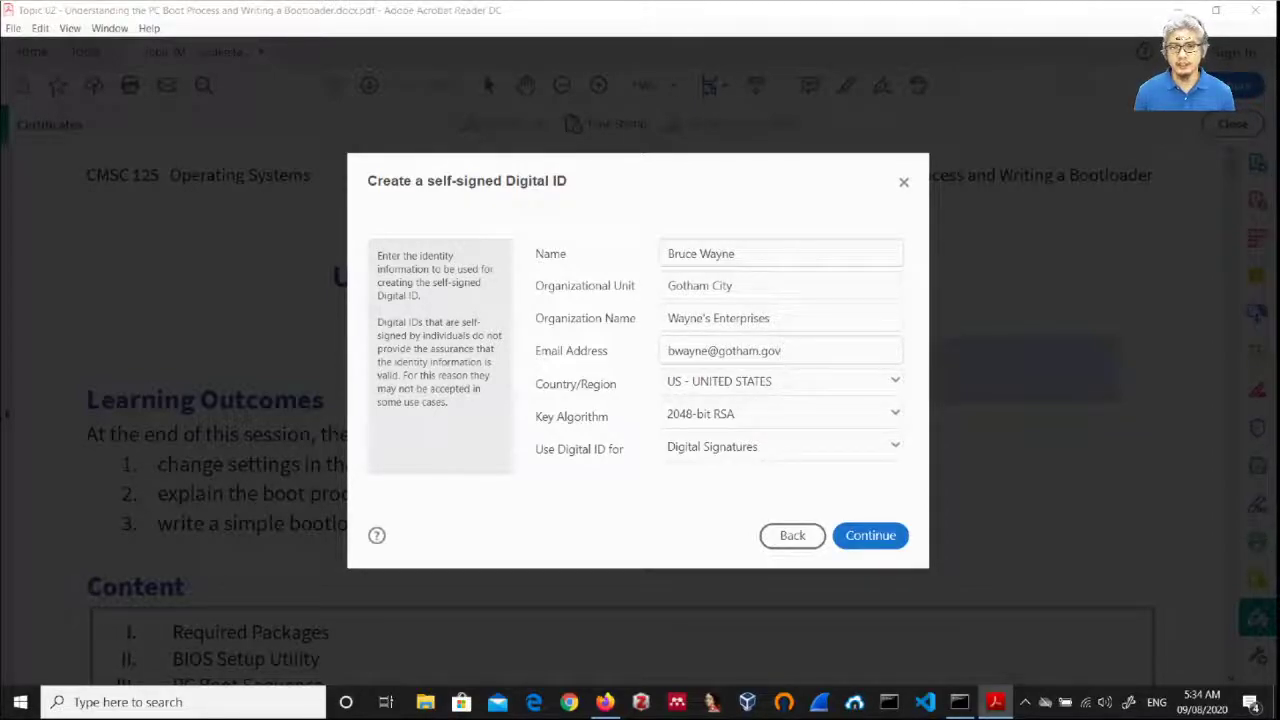
# Step: Confirm the identity details and choose the Desktop as the Digital ID file's location
pyautogui.press('Return')
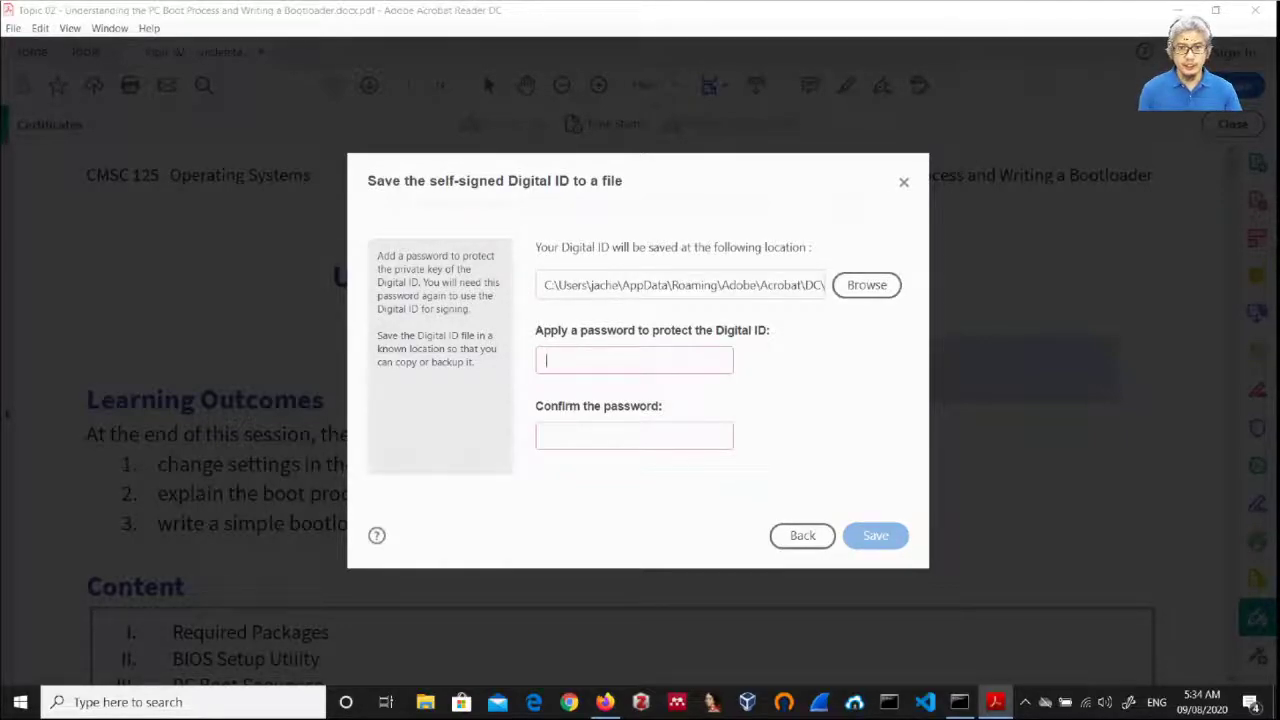
pyautogui.click(866, 285)
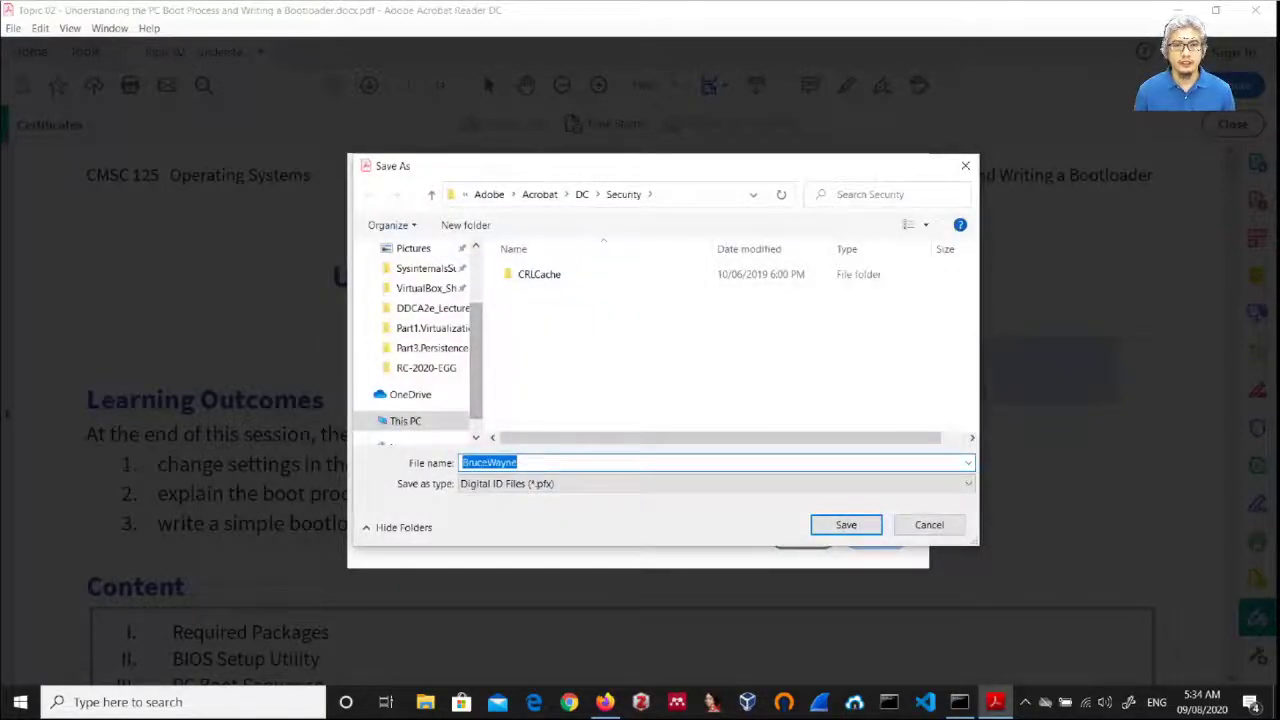
pyautogui.click(432, 328)
pyautogui.scroll(3, 418, 340)
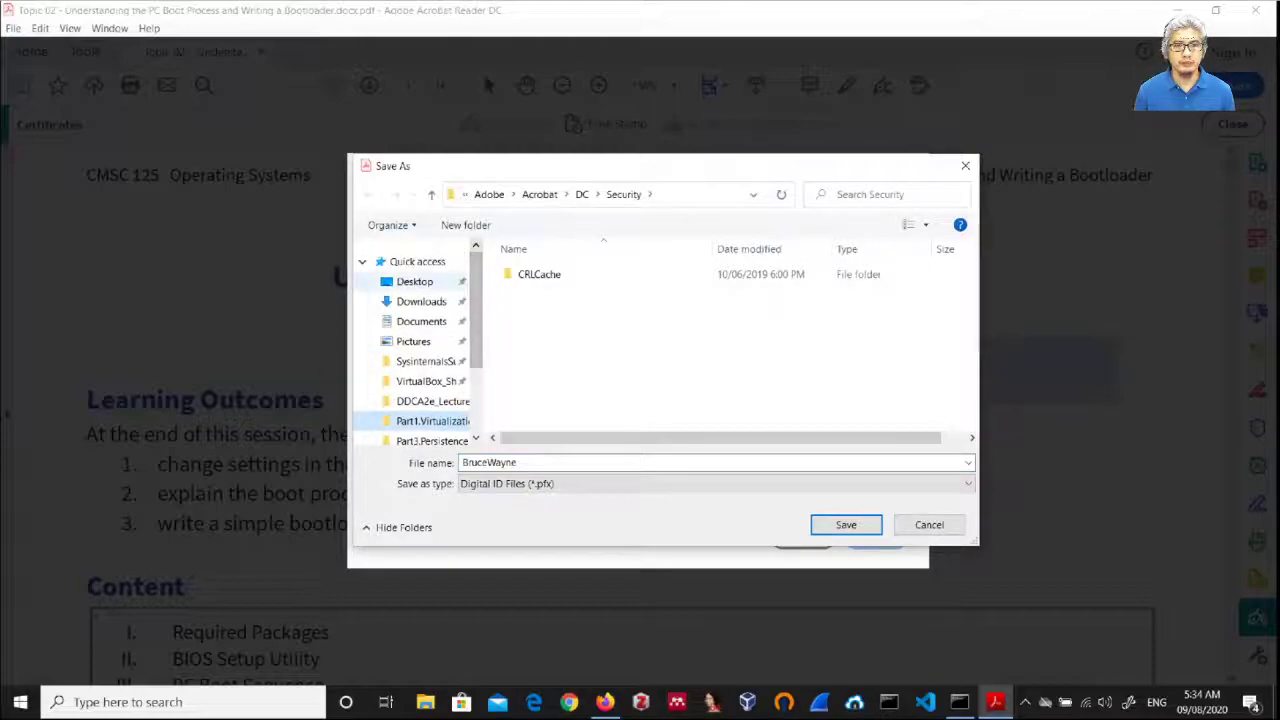
pyautogui.click(414, 281)
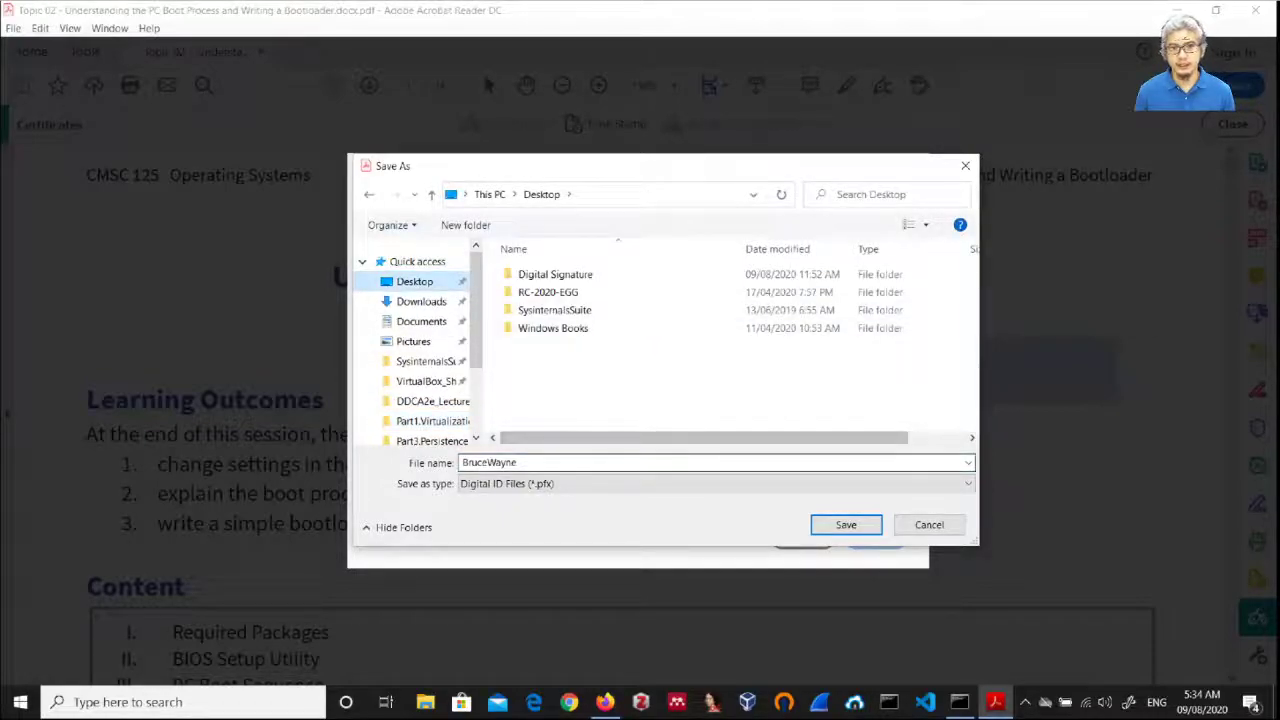
pyautogui.doubleClick(489, 462)
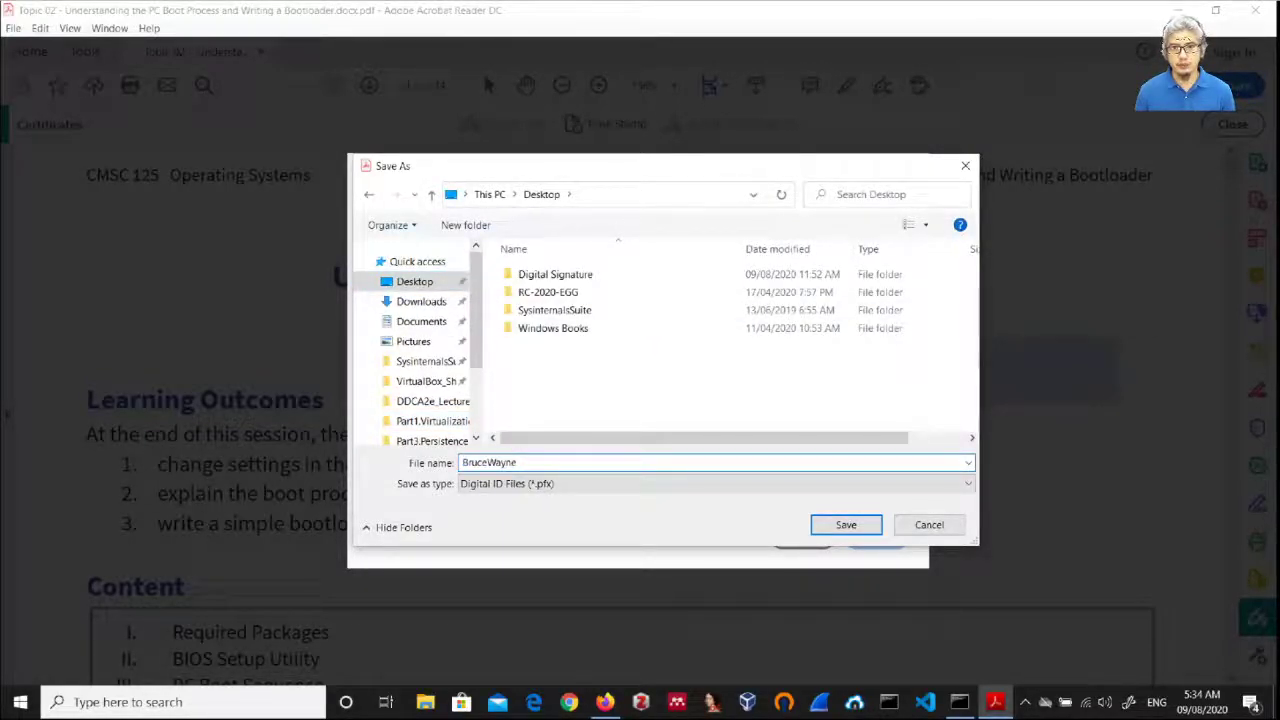
pyautogui.press('Return')
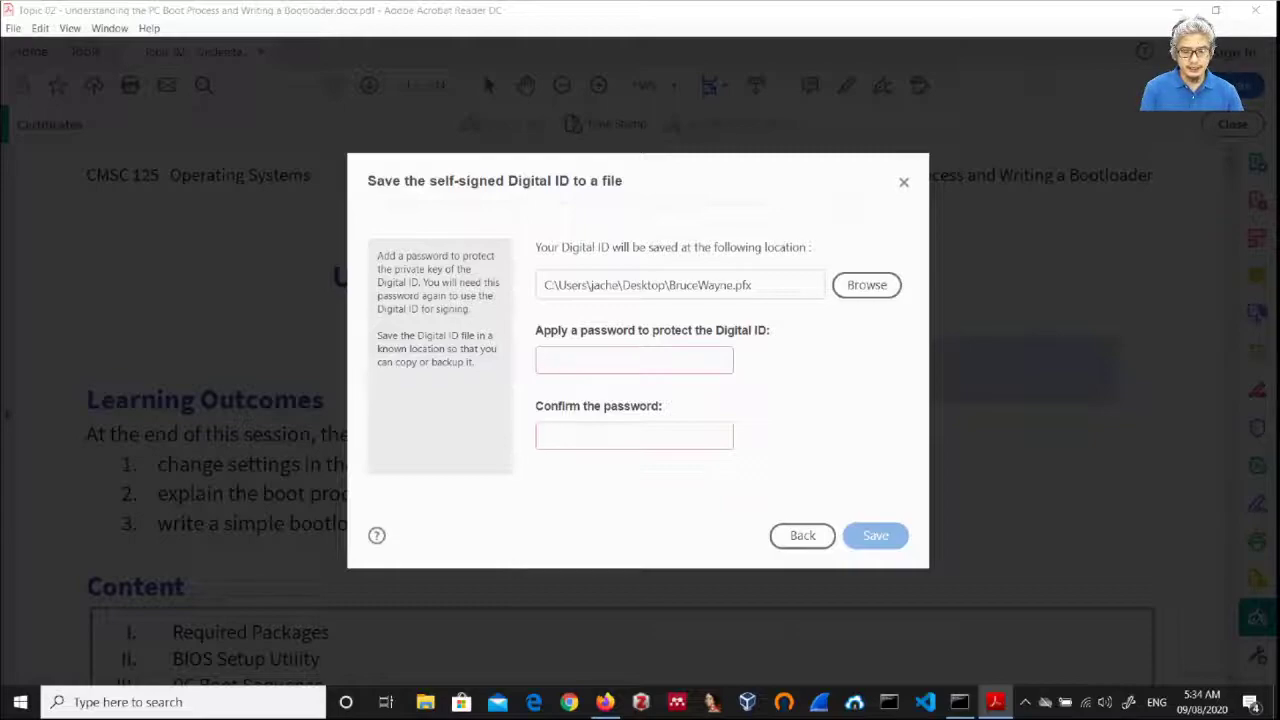
# Step: Set and confirm the Digital ID password, then save the BruceWayne.pfx file
pyautogui.write('123456')
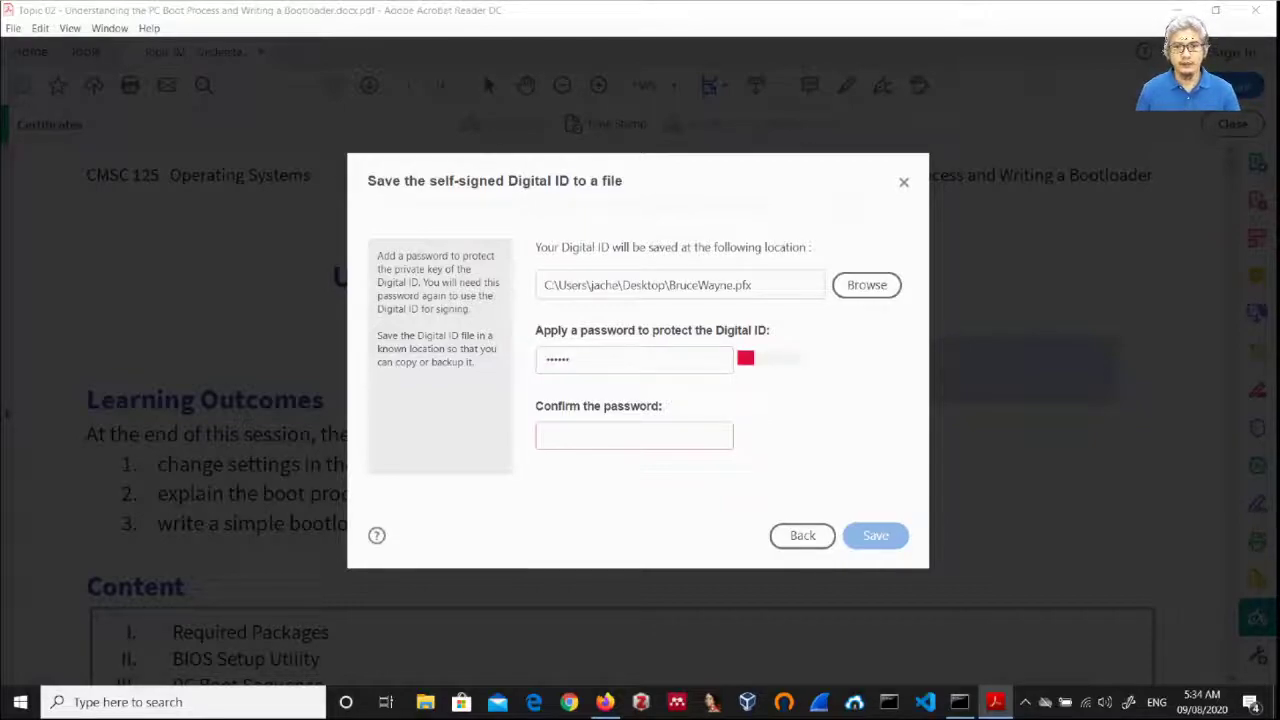
pyautogui.write('123456')
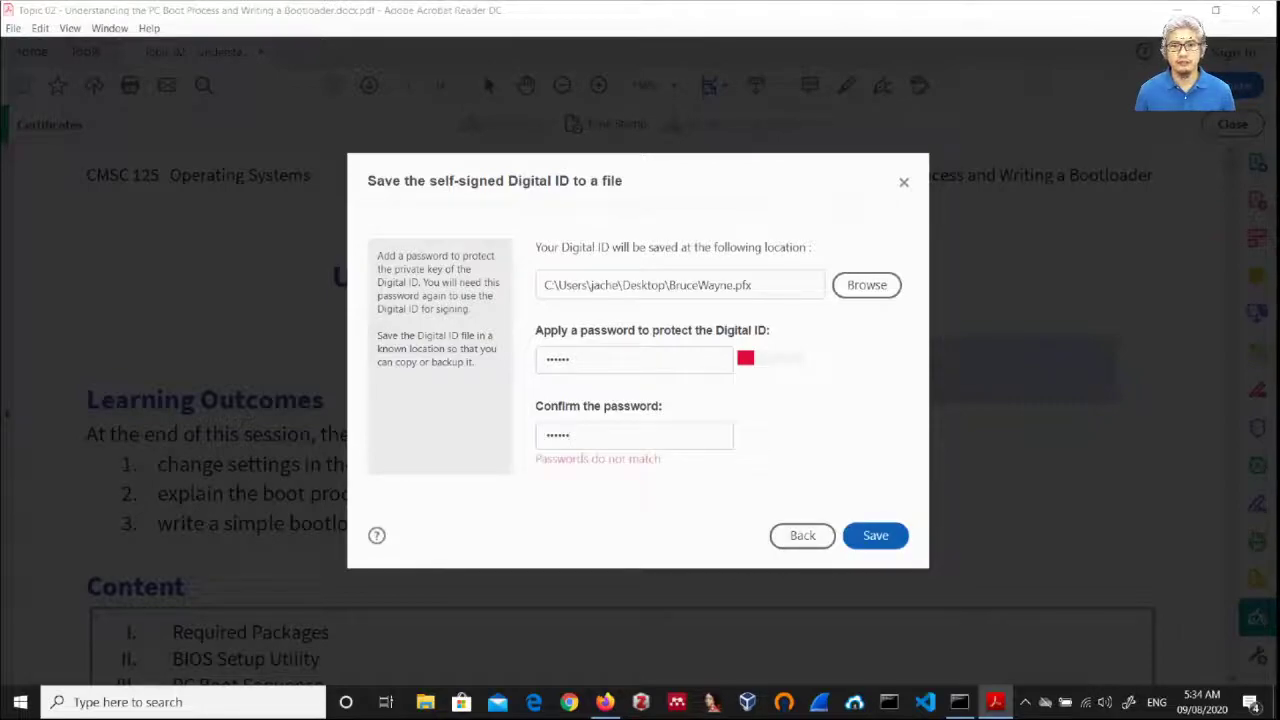
pyautogui.hotkey('ctrl', 'a')
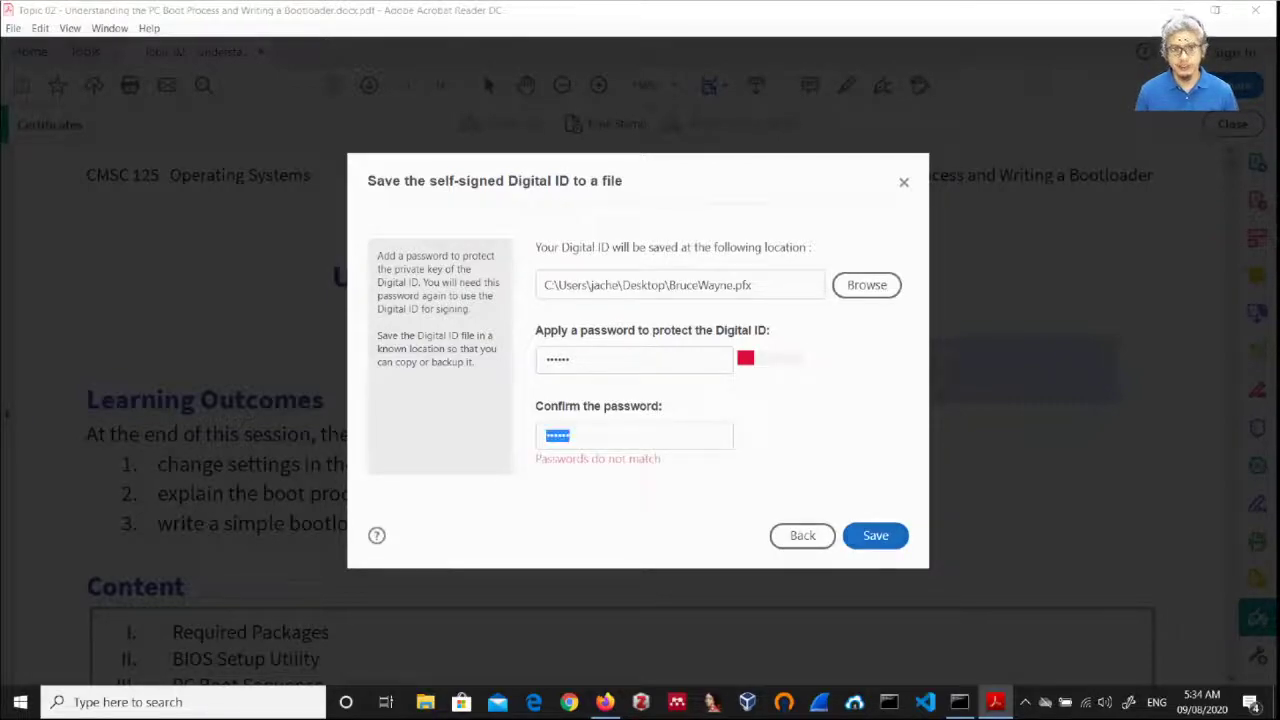
pyautogui.write('123456')
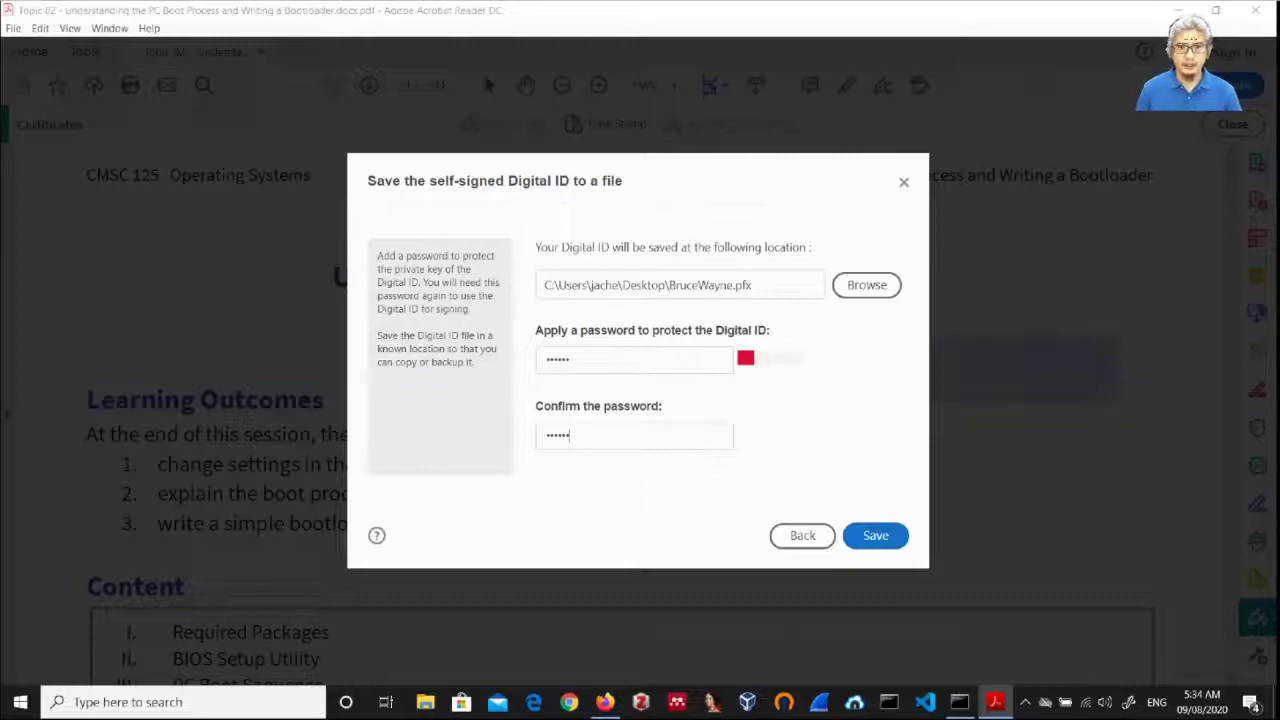
pyautogui.hotkey('shift', 'Tab')
pyautogui.write('123456')
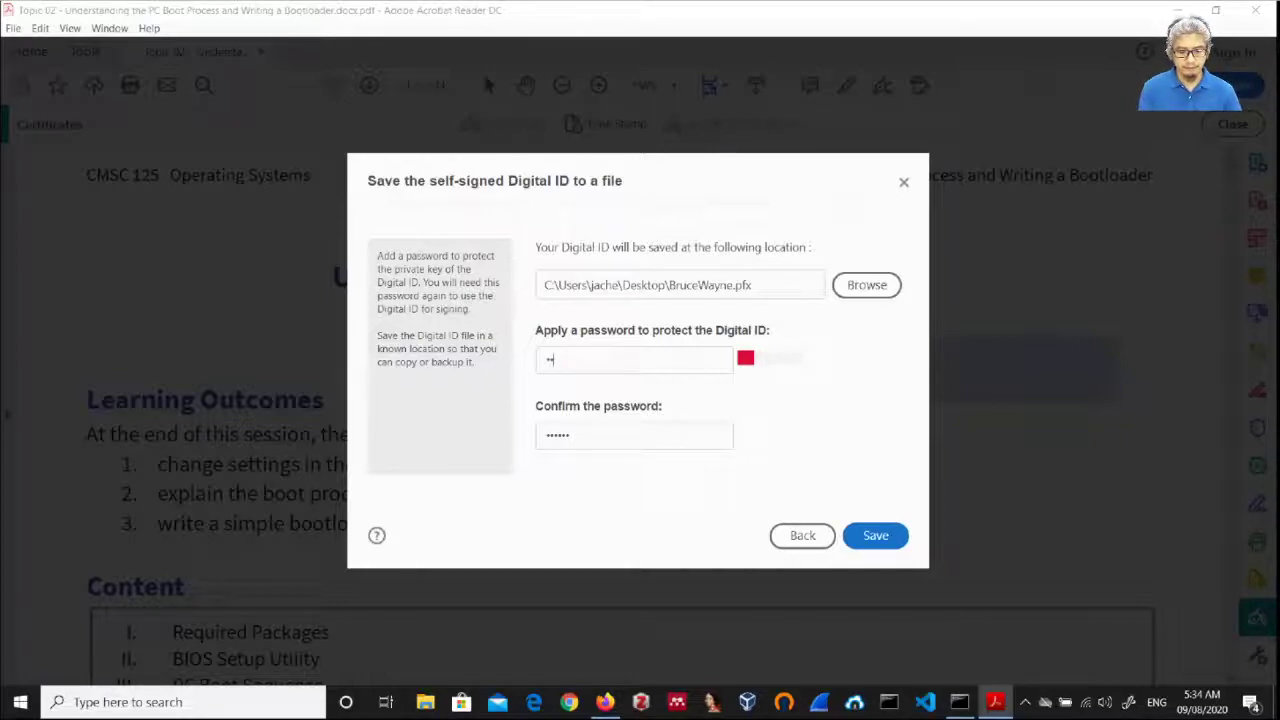
pyautogui.press('BackSpace')
pyautogui.press('BackSpace')
pyautogui.press('BackSpace')
pyautogui.press('BackSpace')
pyautogui.press('BackSpace')
pyautogui.press('BackSpace')
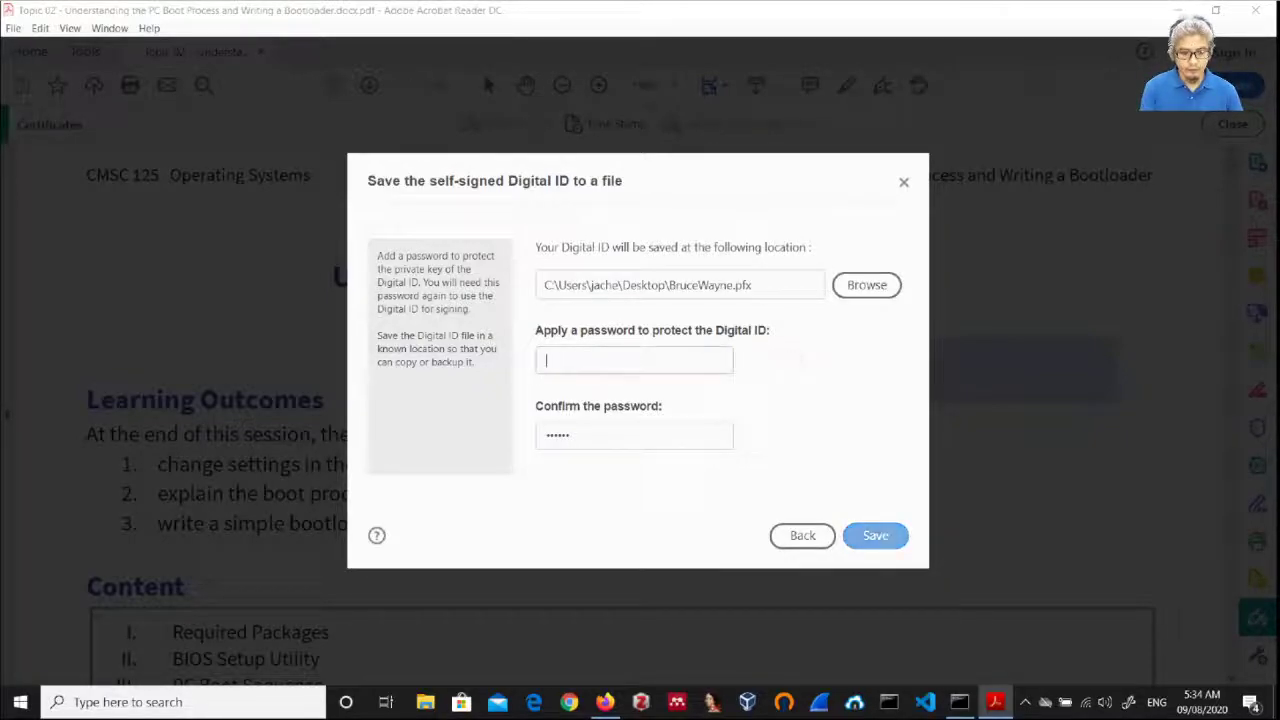
pyautogui.write('123456')
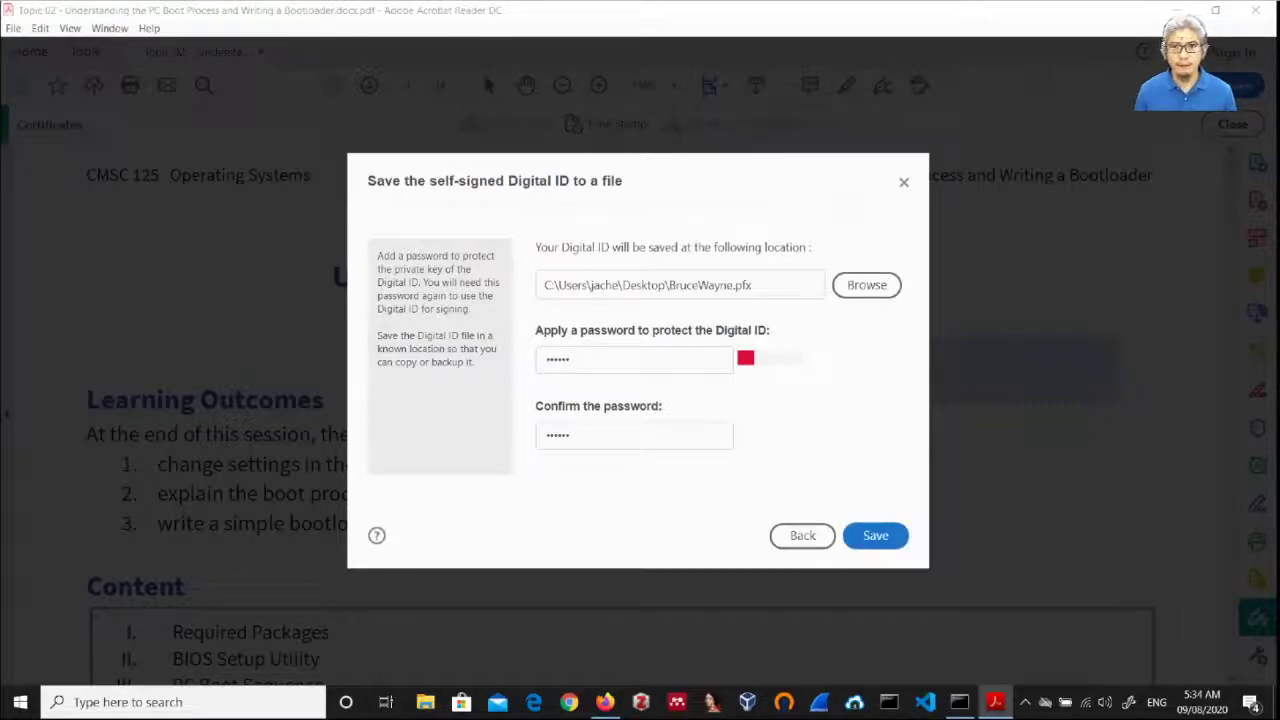
pyautogui.press('Return')
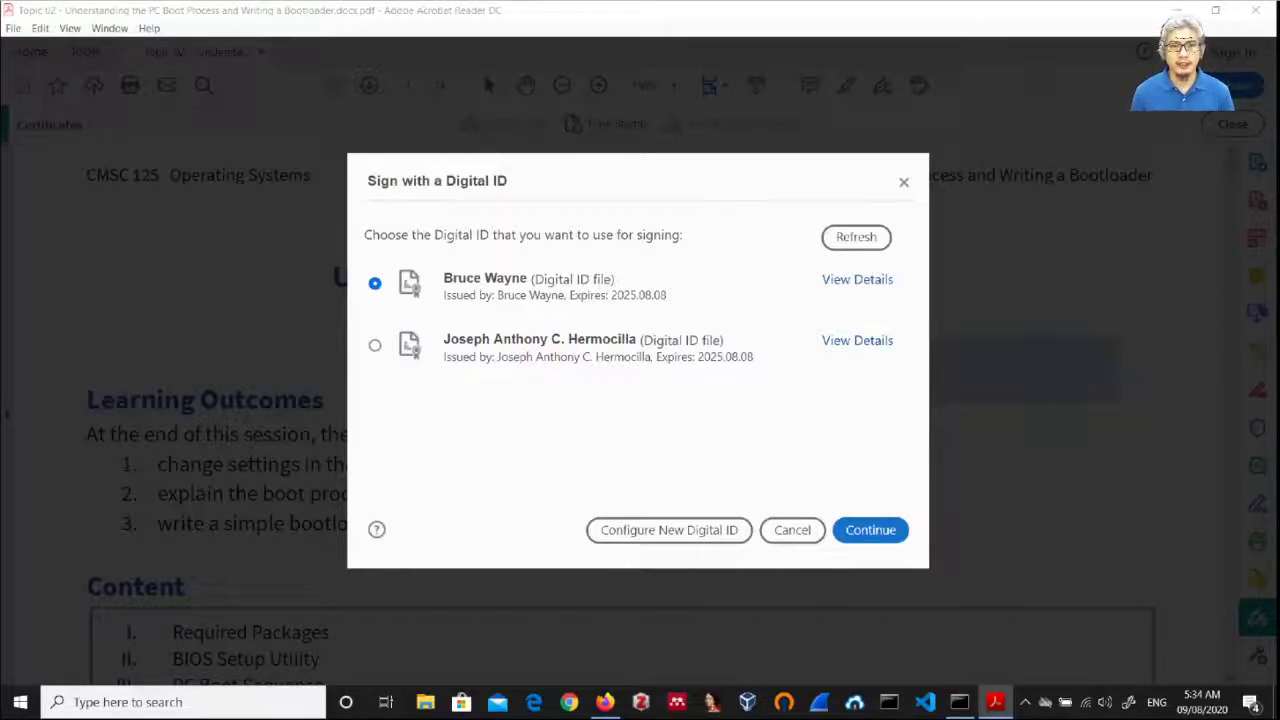
# Step: Select the new BruceWayne Digital ID and continue to its signing preview
pyautogui.click(485, 285)
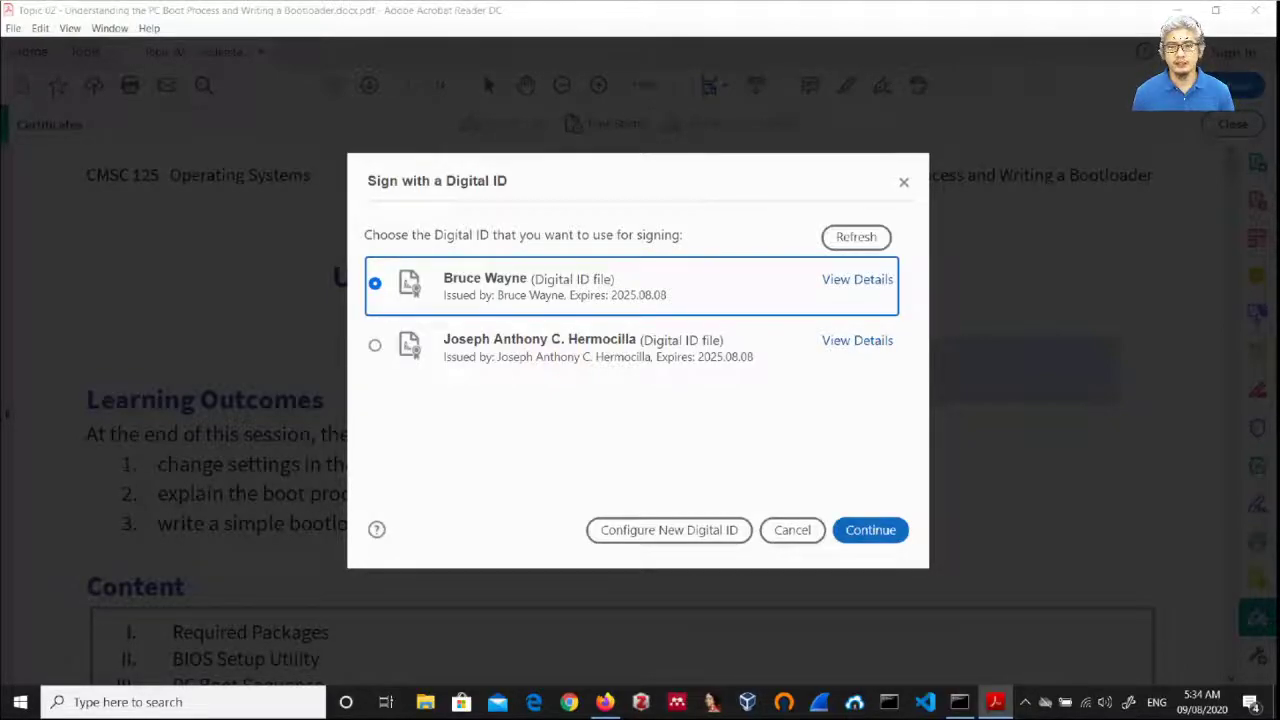
pyautogui.click(868, 530)
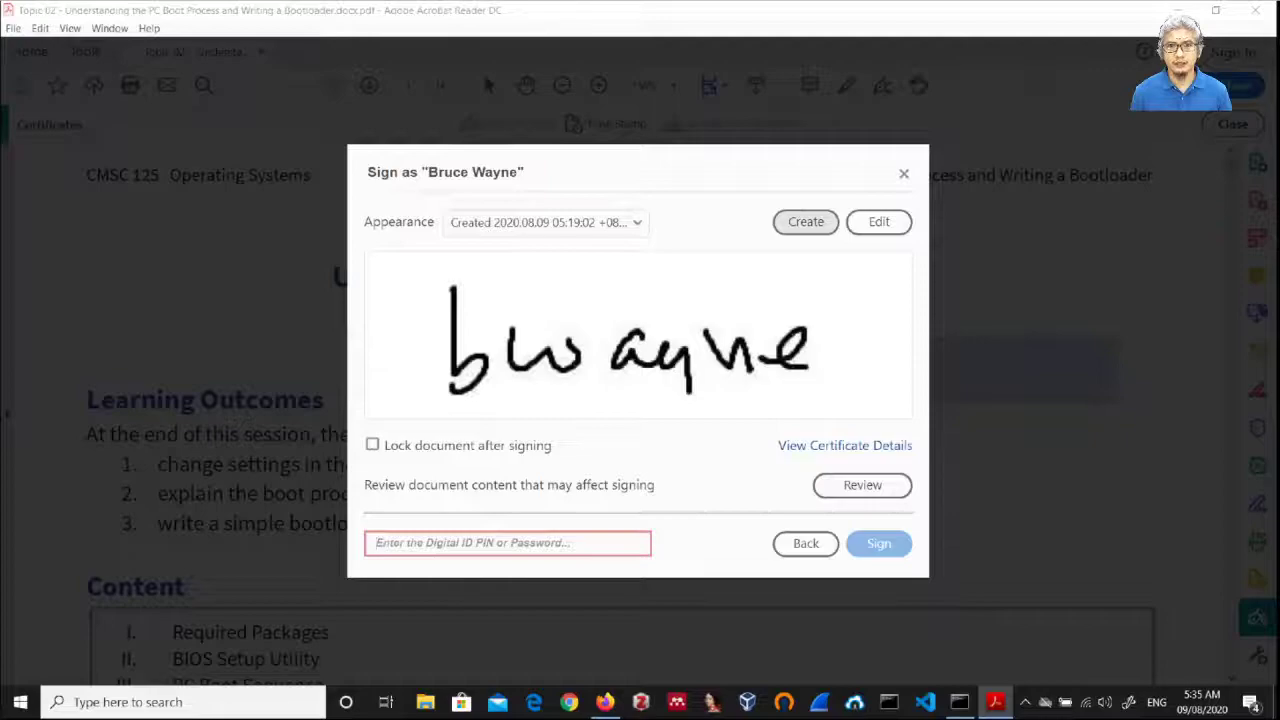
# Step: Start a new signature appearance with Name, Date, Logo and Labels all unticked
pyautogui.click(805, 221)
pyautogui.click(372, 454)
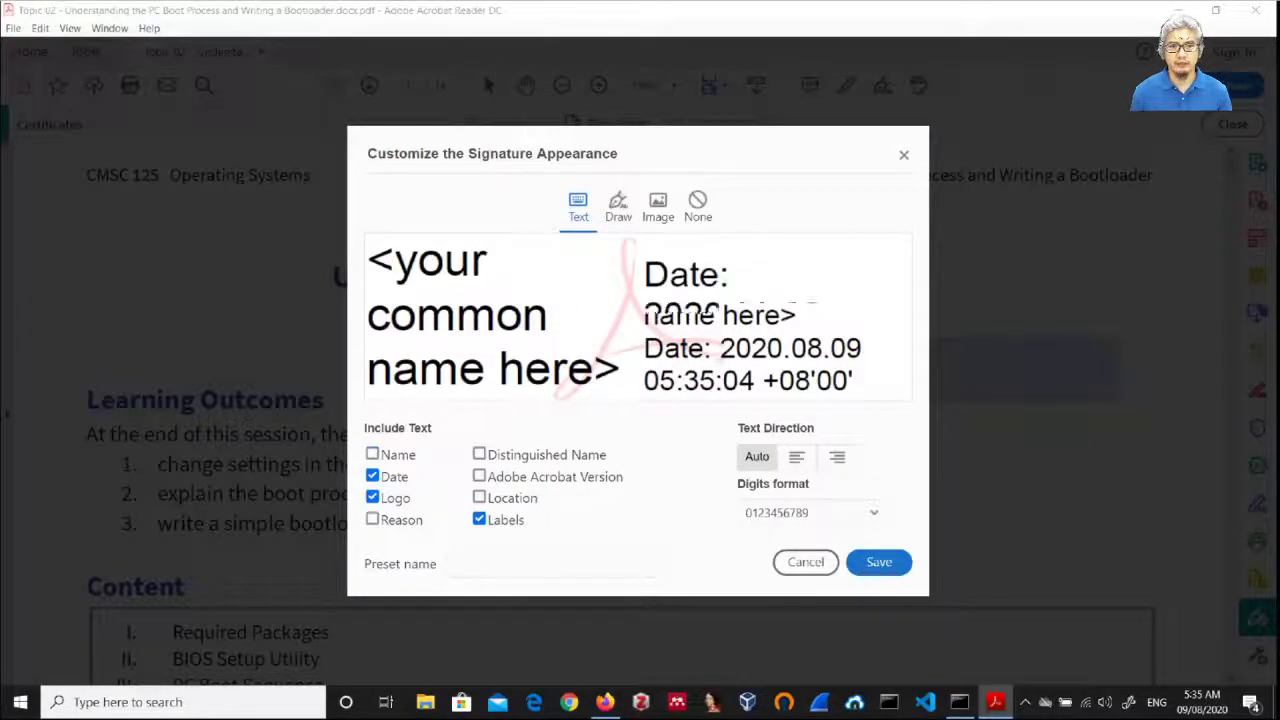
pyautogui.click(372, 476)
pyautogui.click(372, 498)
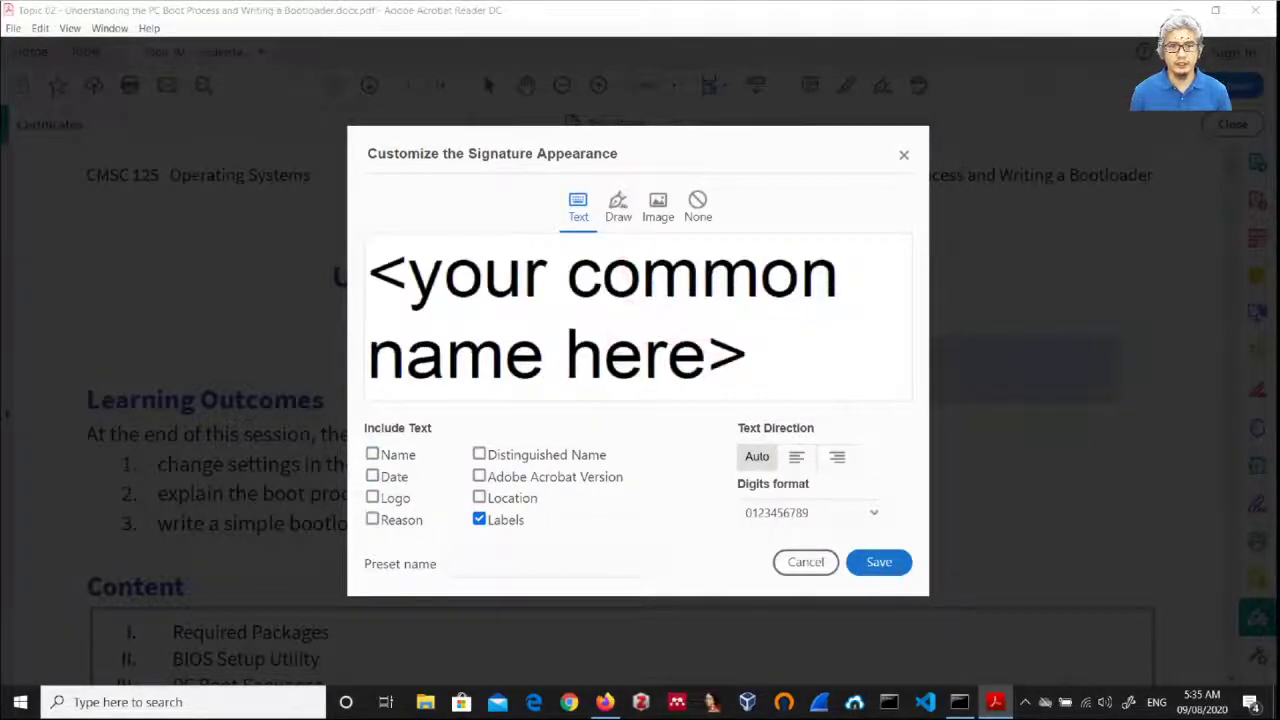
pyautogui.click(479, 519)
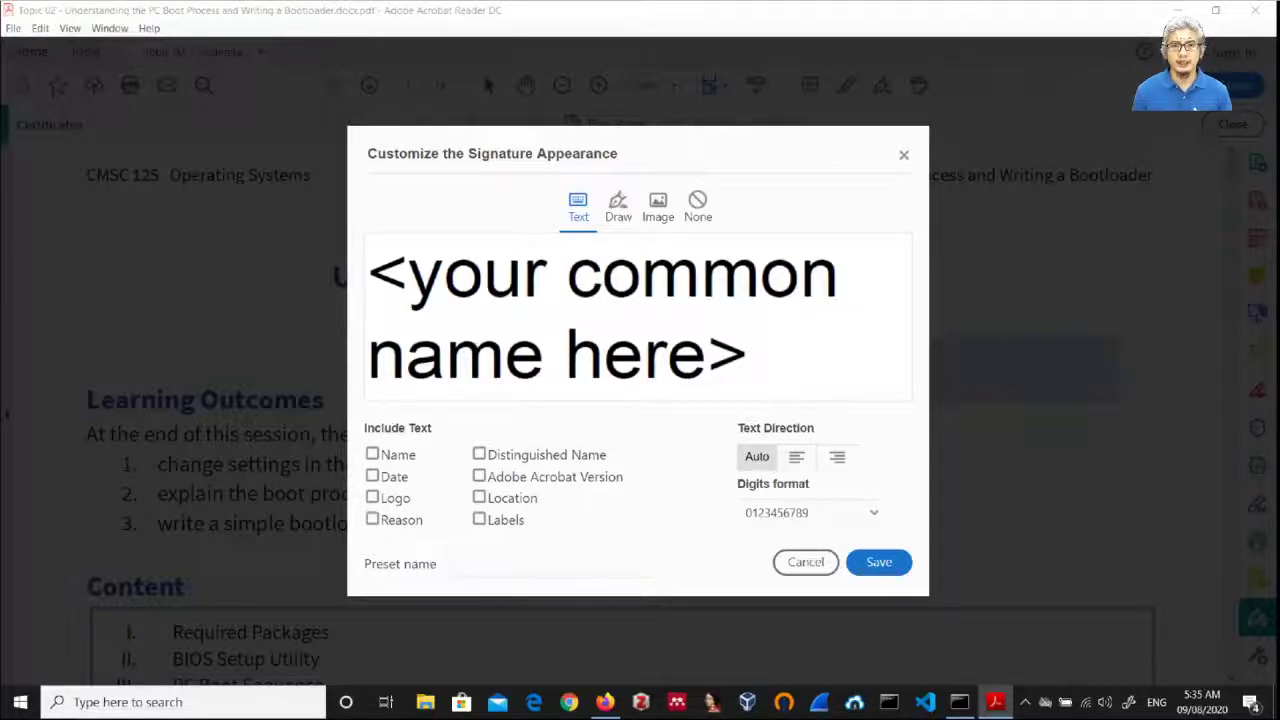
# Step: Use the bwayne image from the Desktop as the appearance graphic and save it
pyautogui.click(658, 207)
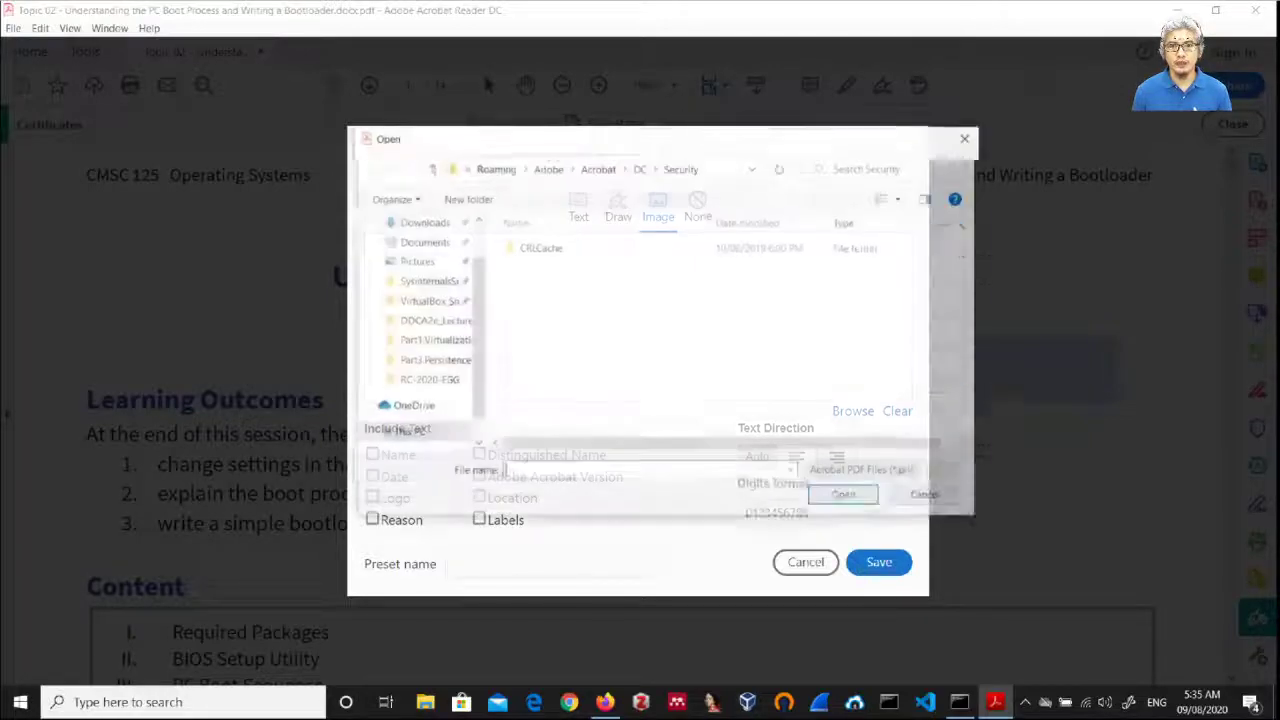
pyautogui.scroll(2, 420, 330)
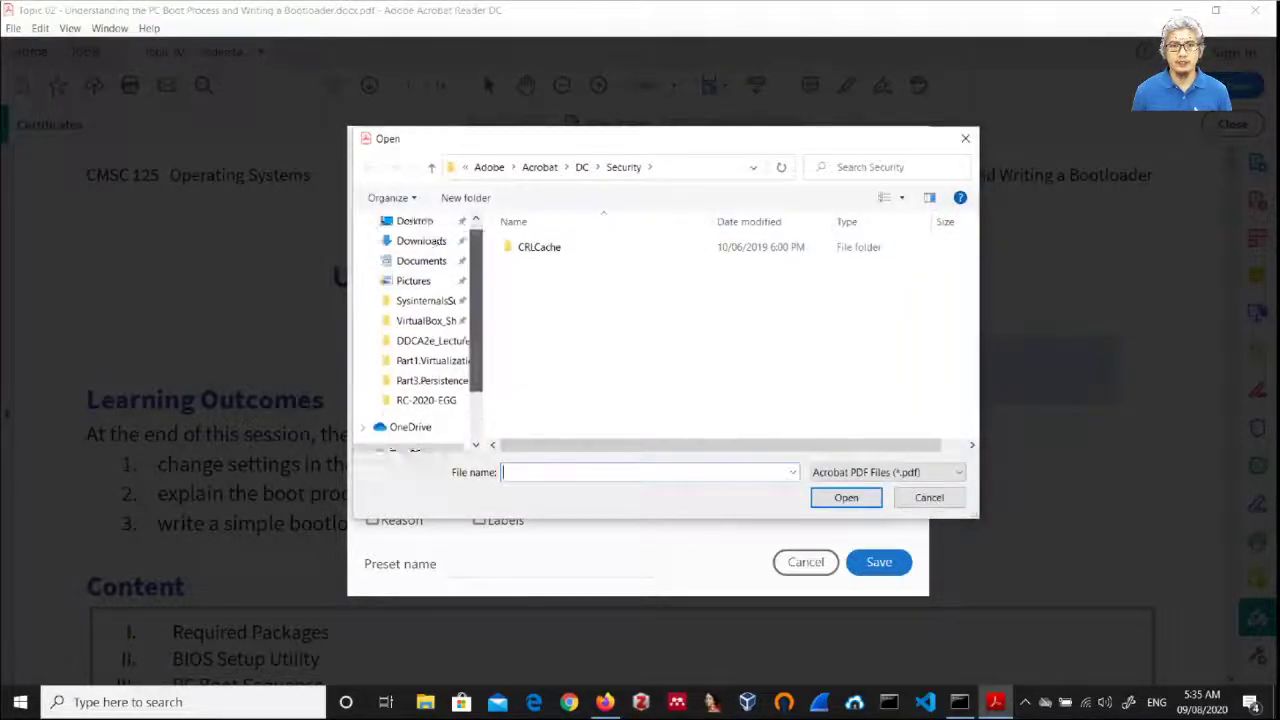
pyautogui.click(414, 254)
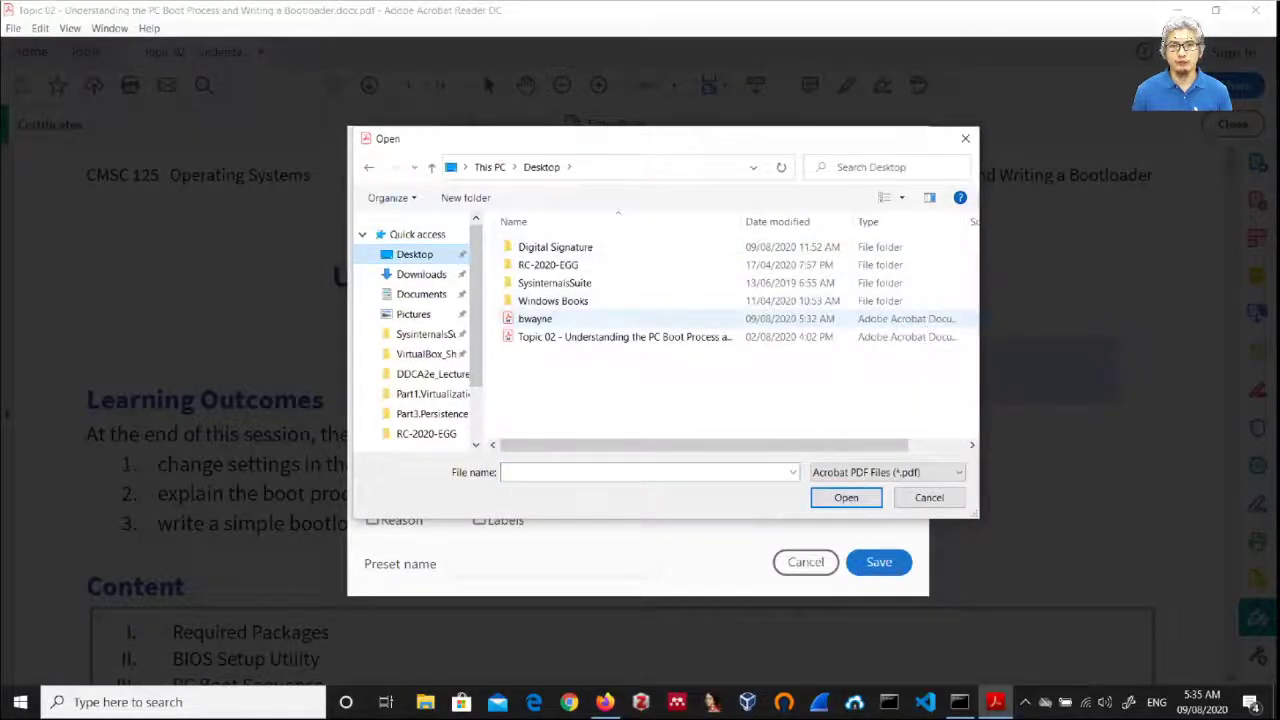
pyautogui.click(535, 318)
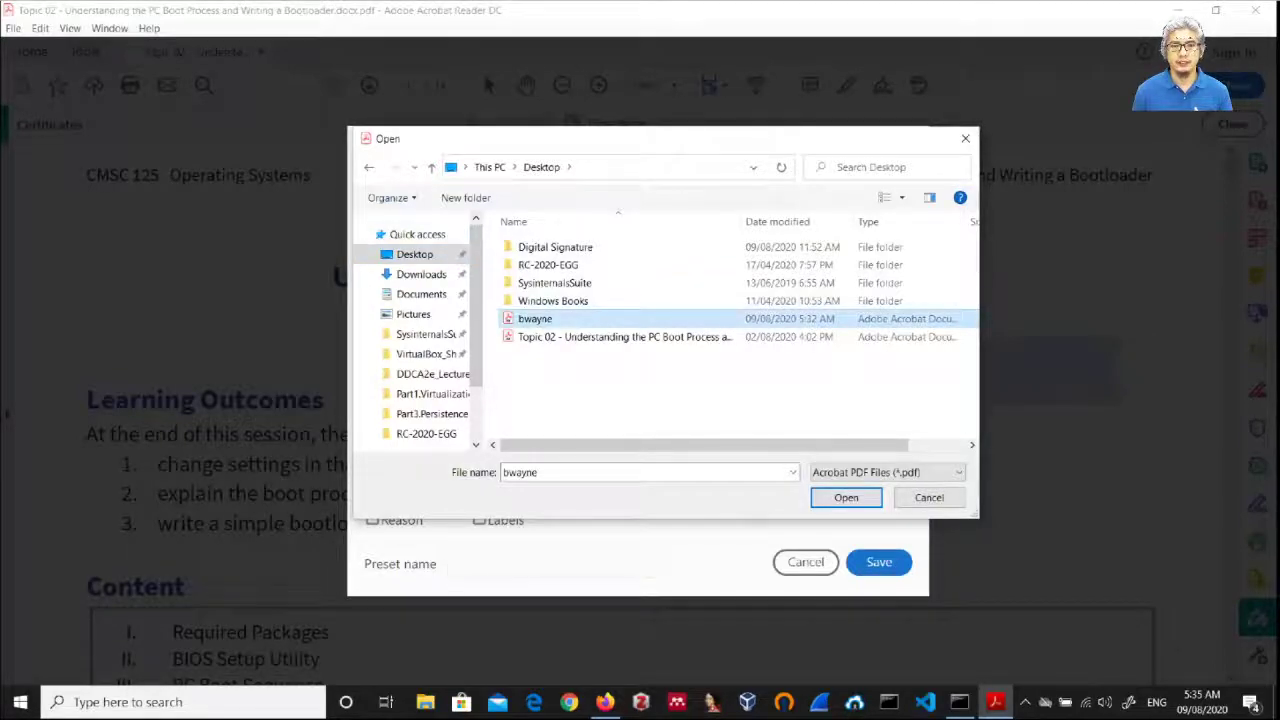
pyautogui.press('Return')
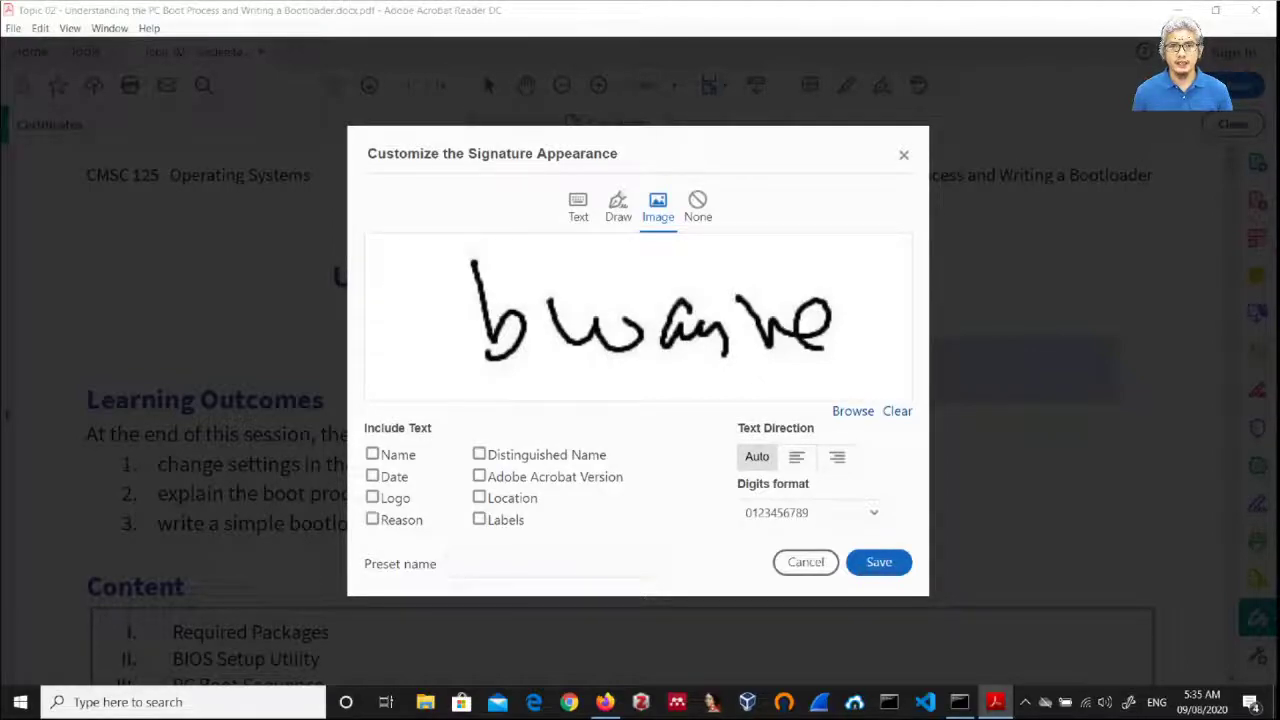
pyautogui.press('Return')
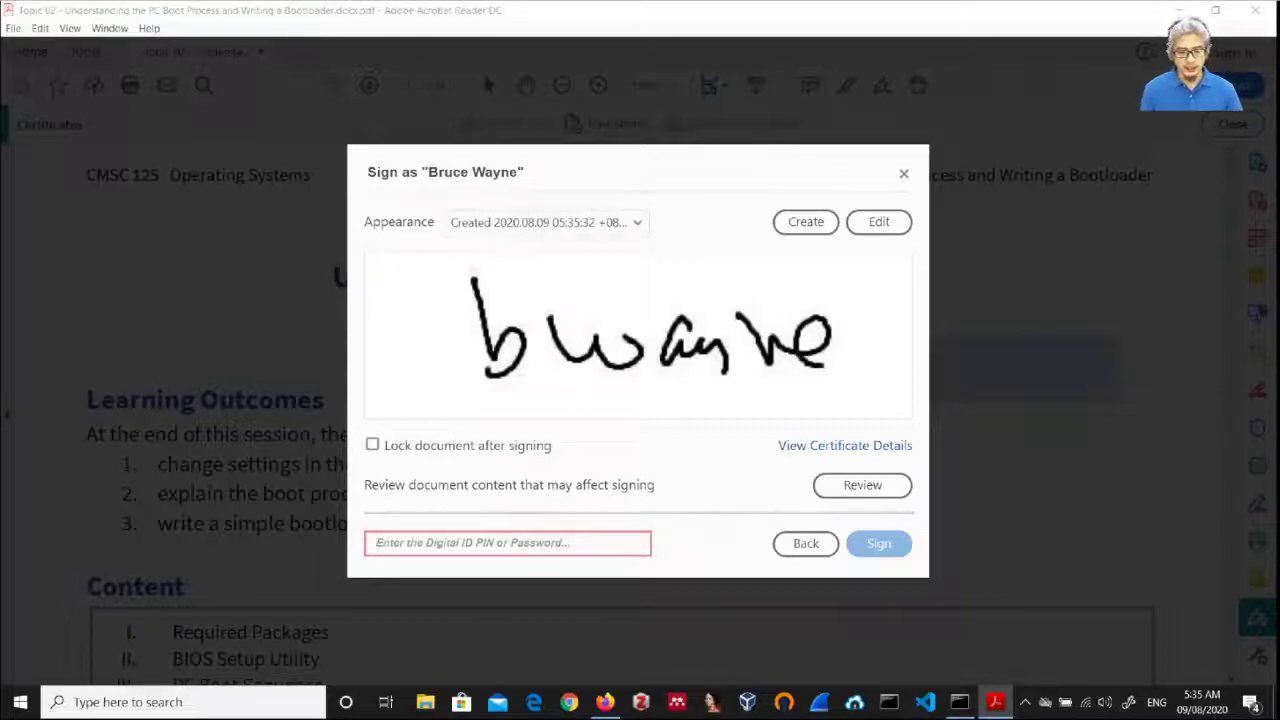
# Step: Sign with the Digital ID password and save the copy as a file ending docx_bwayne.pdf
pyautogui.write('*')
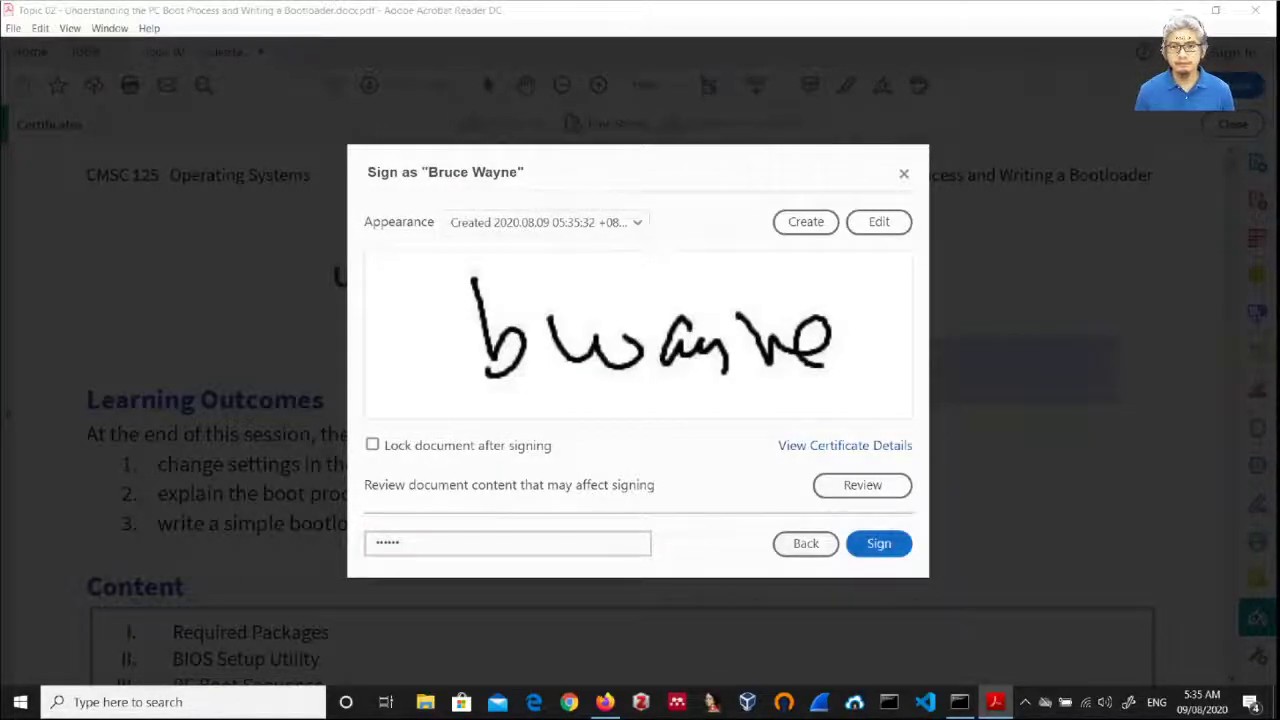
pyautogui.click(879, 543)
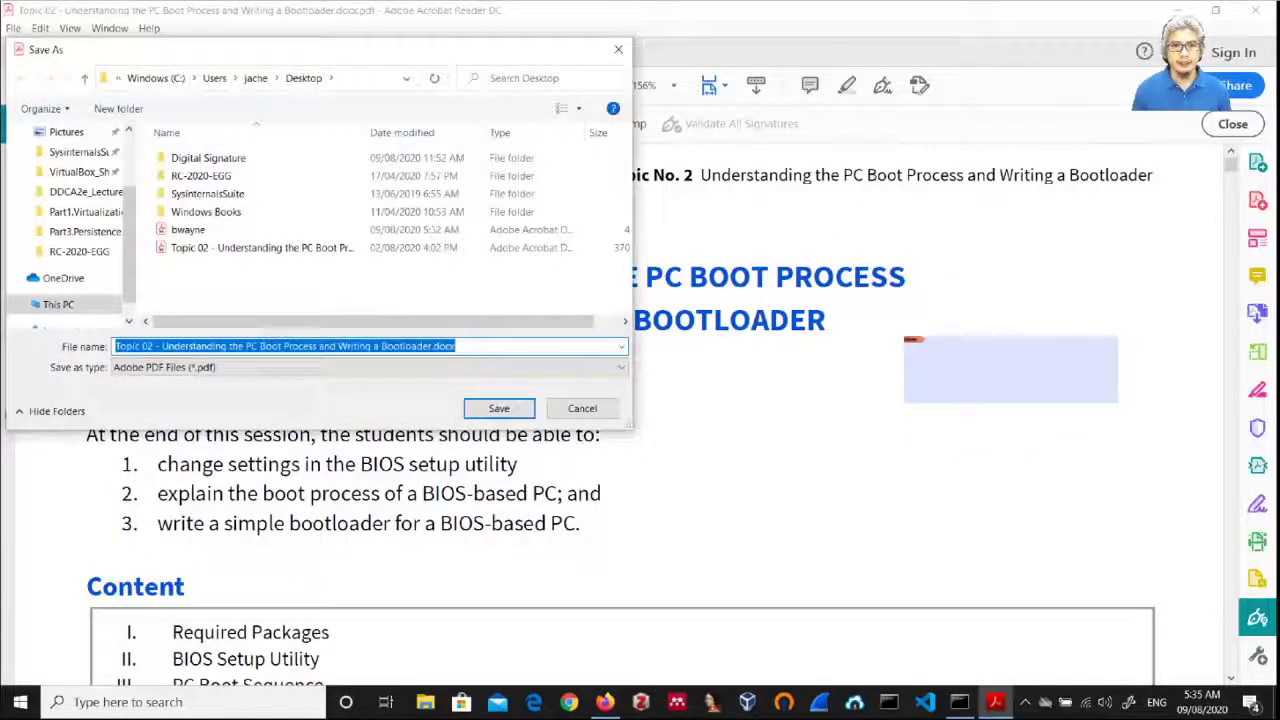
pyautogui.click(456, 346)
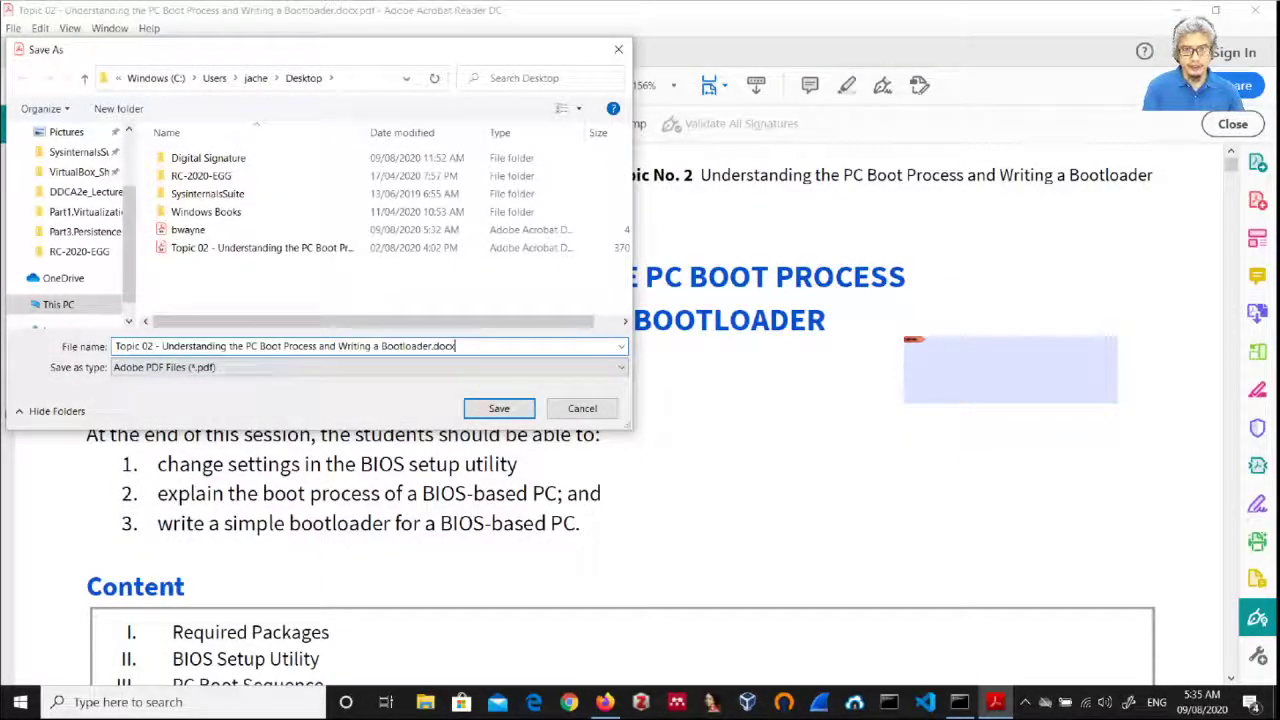
pyautogui.write('_')
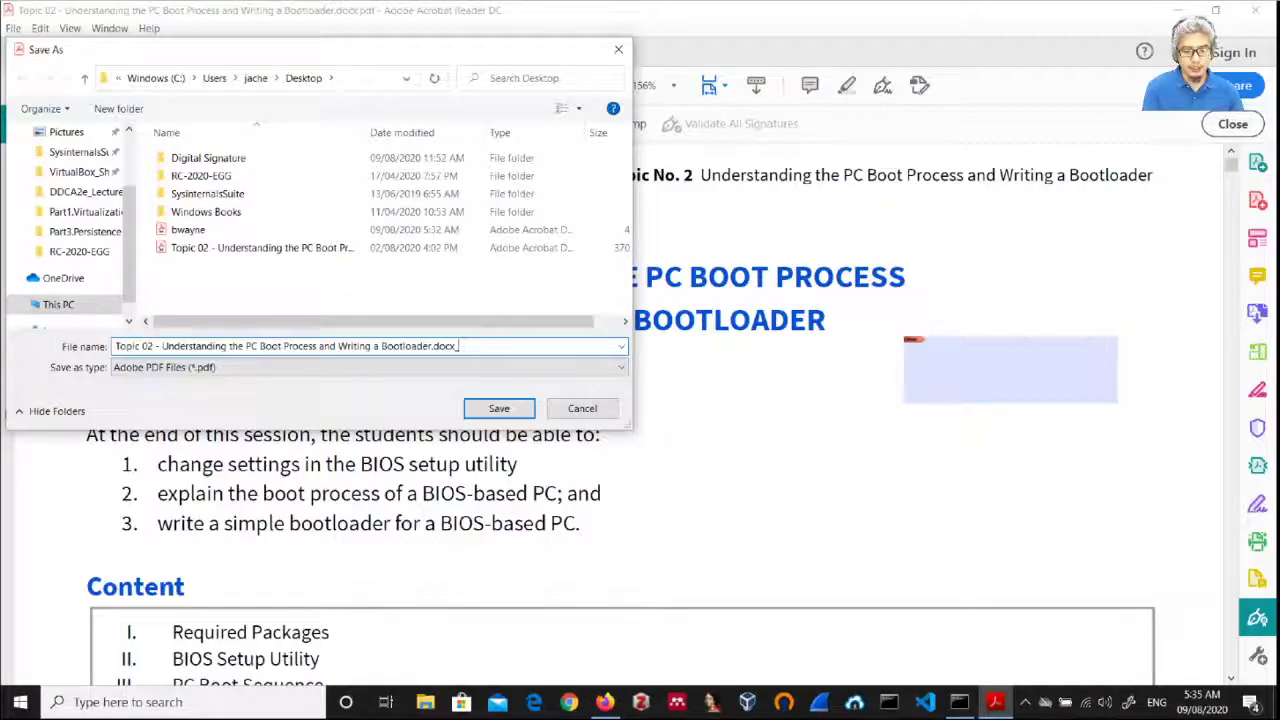
pyautogui.write('bwayne')
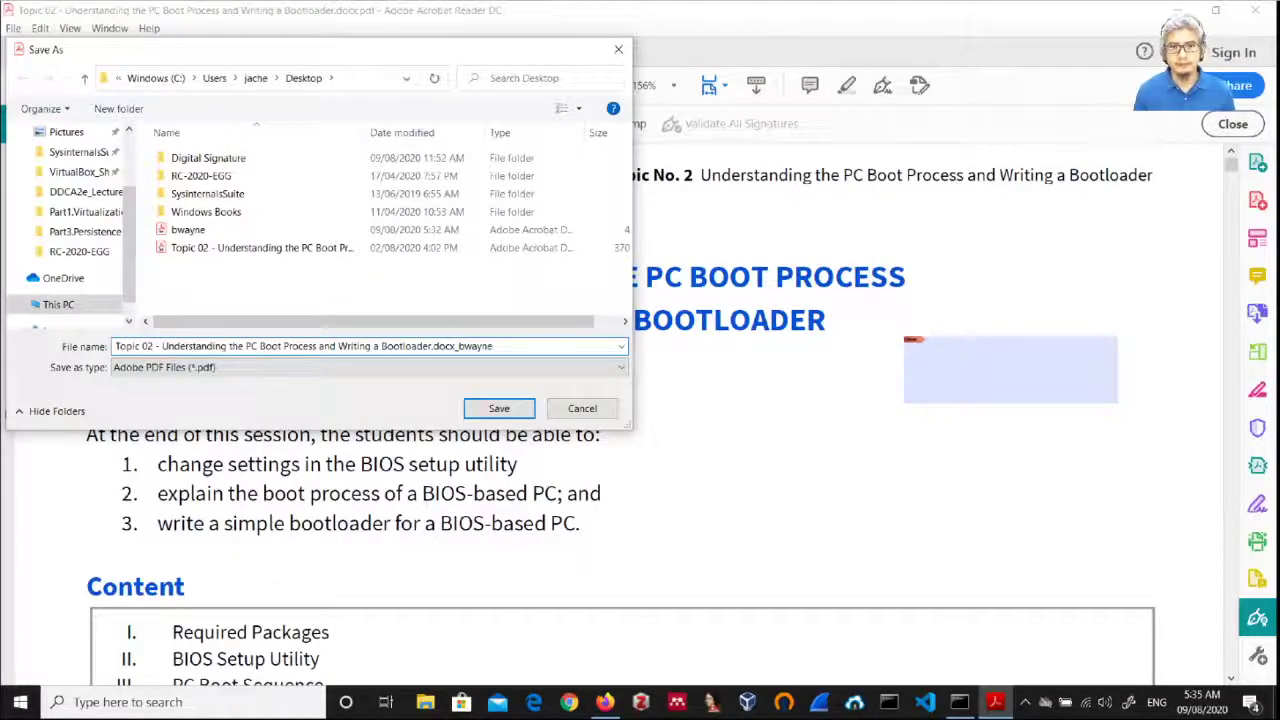
pyautogui.press('Return')
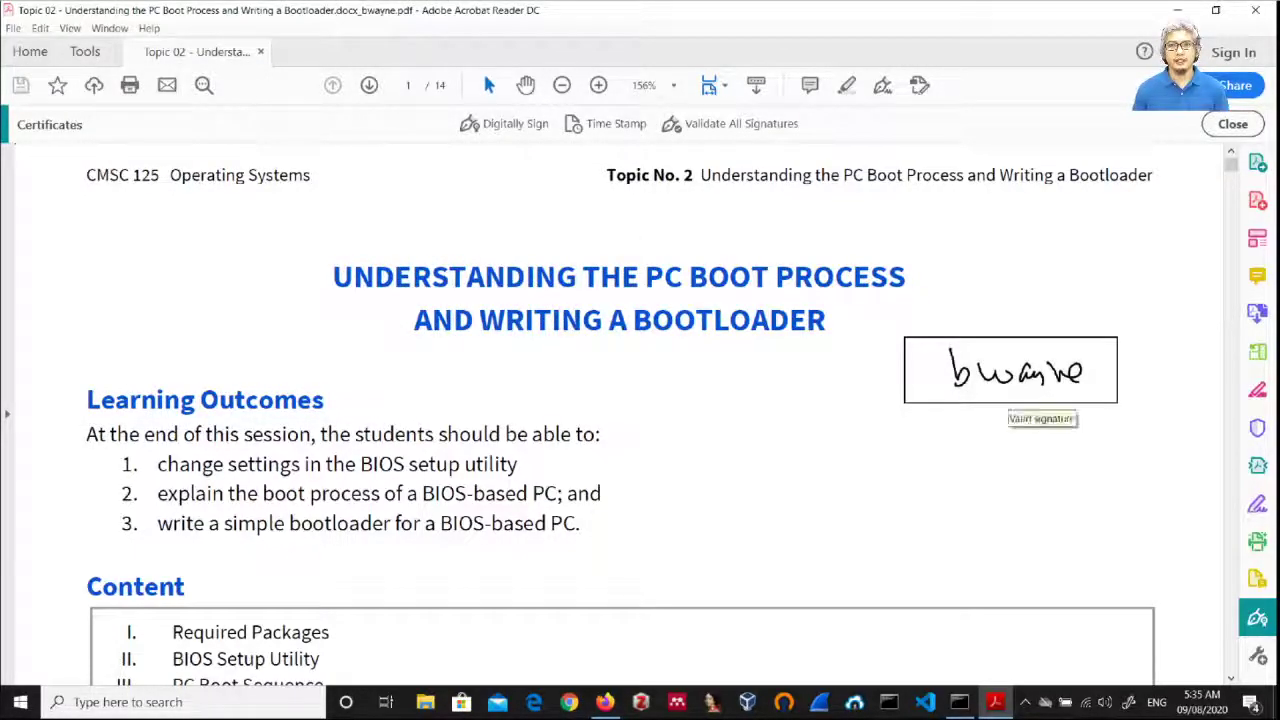
# Step: Quit Acrobat Reader with Ctrl+Q and reopen the signed _bwayne PDF from the desktop
pyautogui.hotkey('ctrl', 'q')
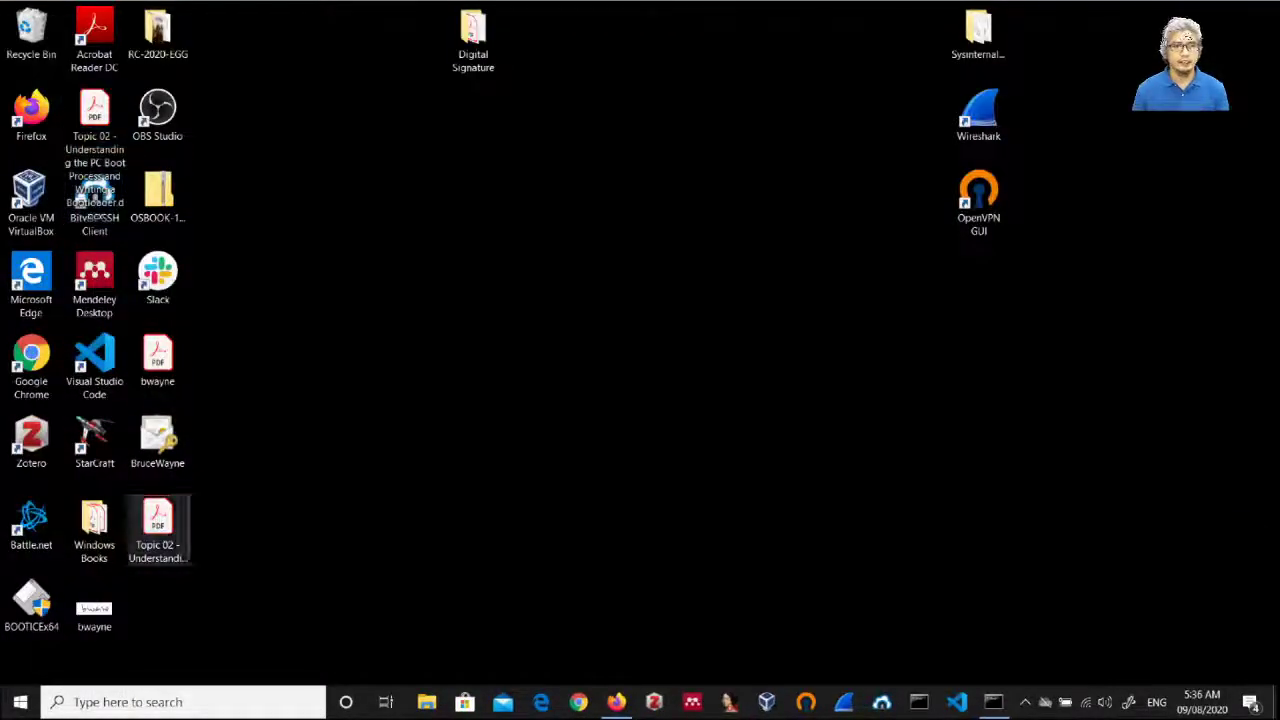
pyautogui.doubleClick(158, 528)
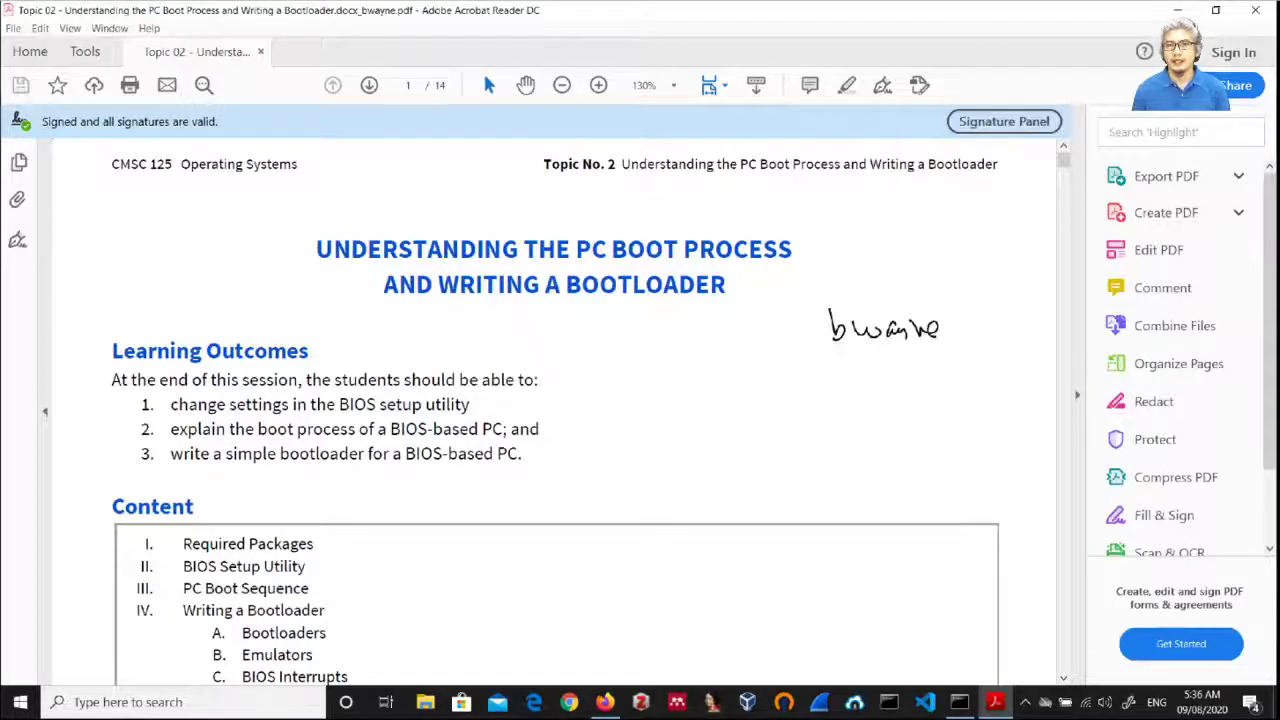
pyautogui.moveTo(791, 299); pyautogui.dragTo(967, 353)
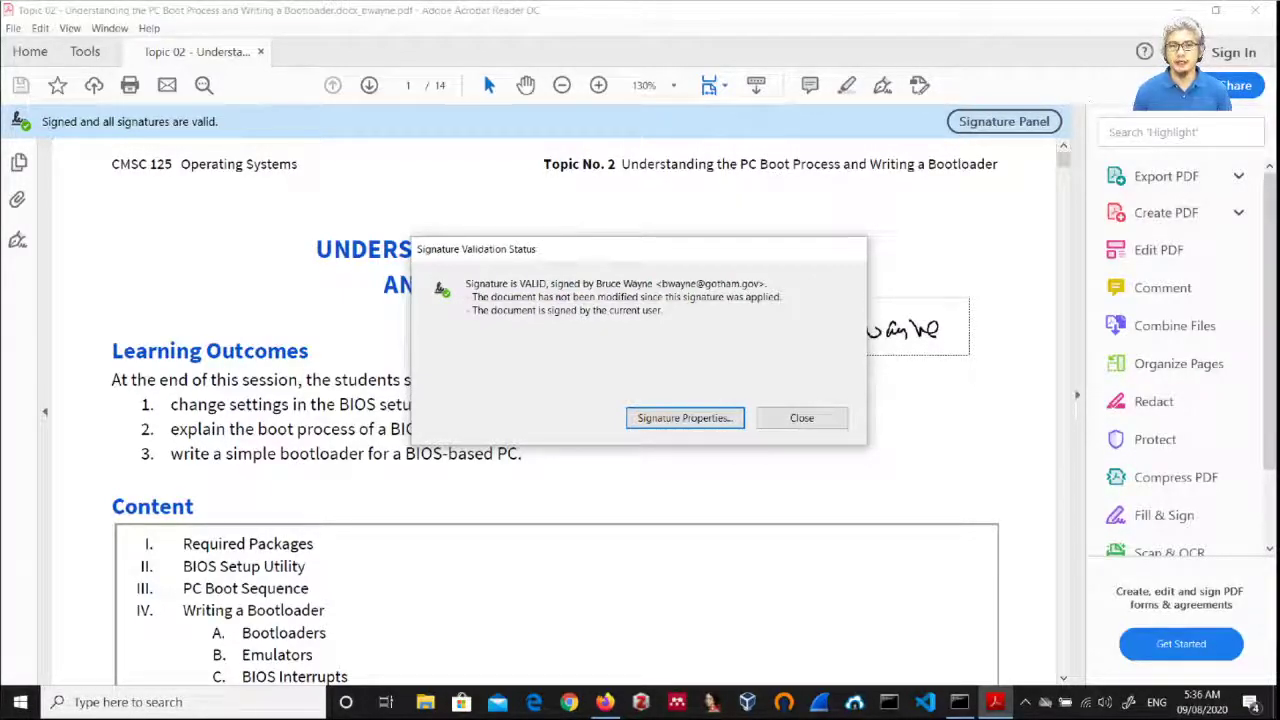
pyautogui.press('Return')
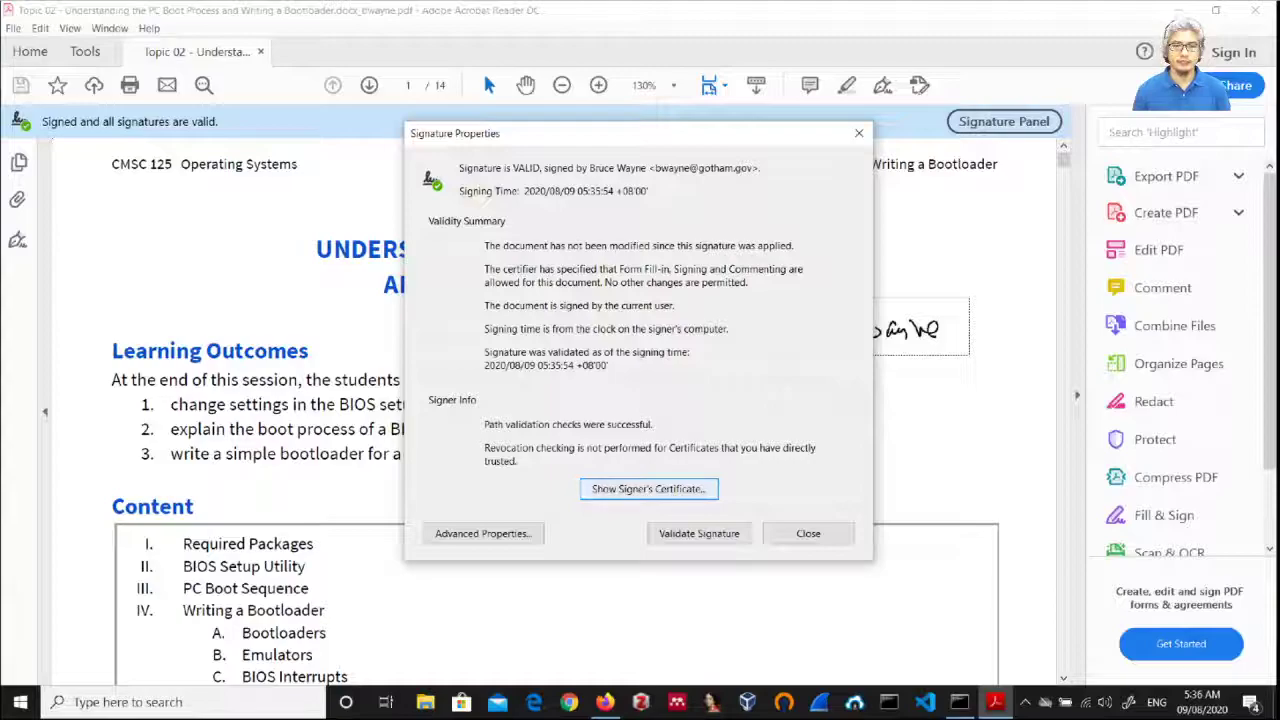
pyautogui.press('Return')
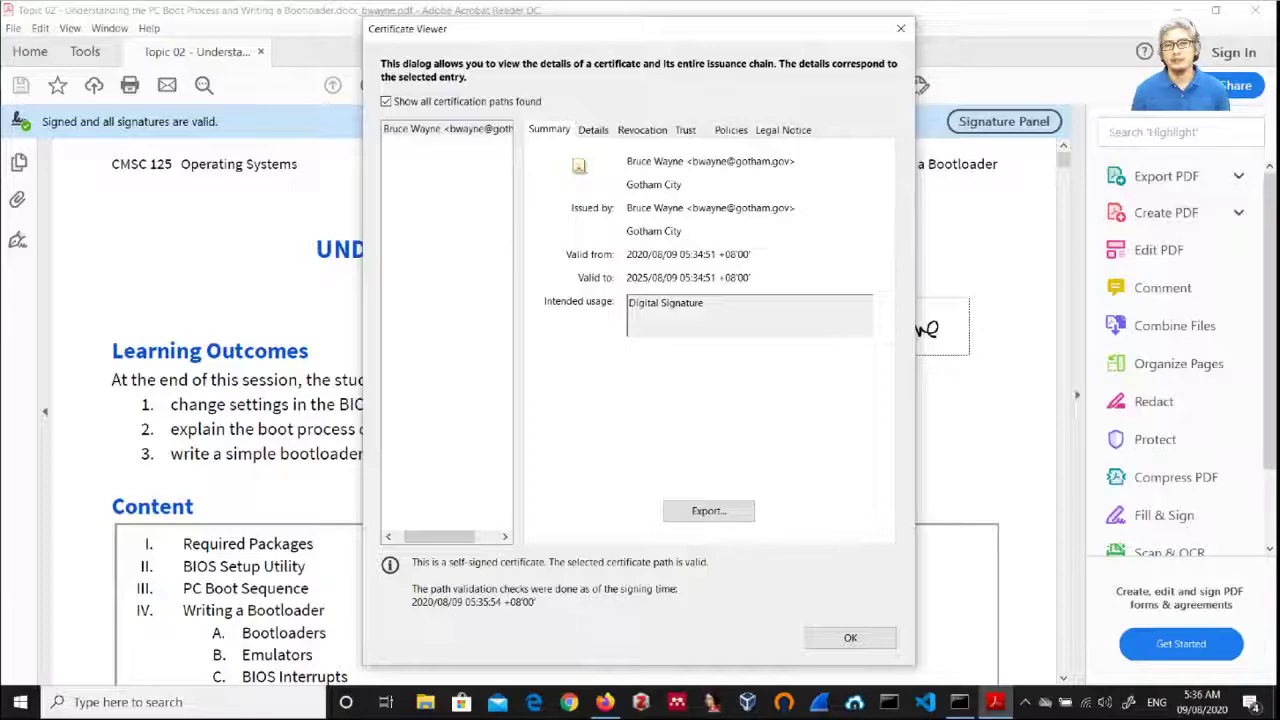
pyautogui.hotkey('ctrl', 'Tab')
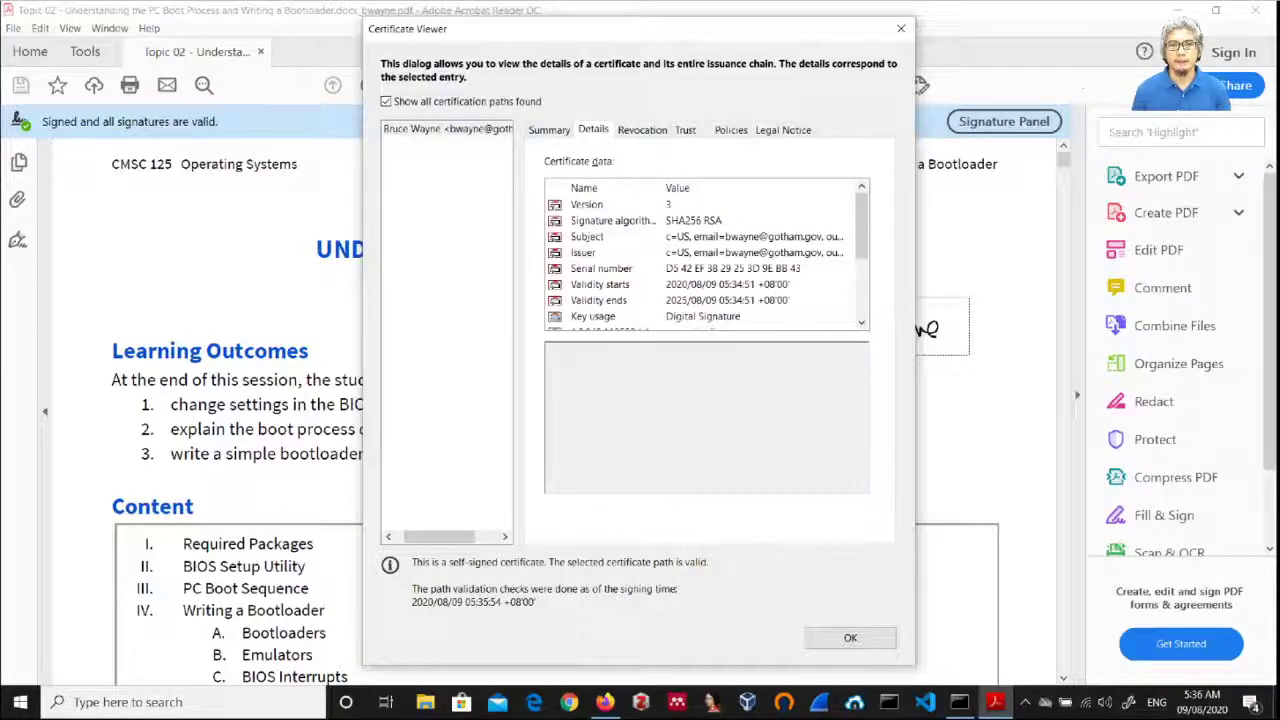
pyautogui.press('Return')
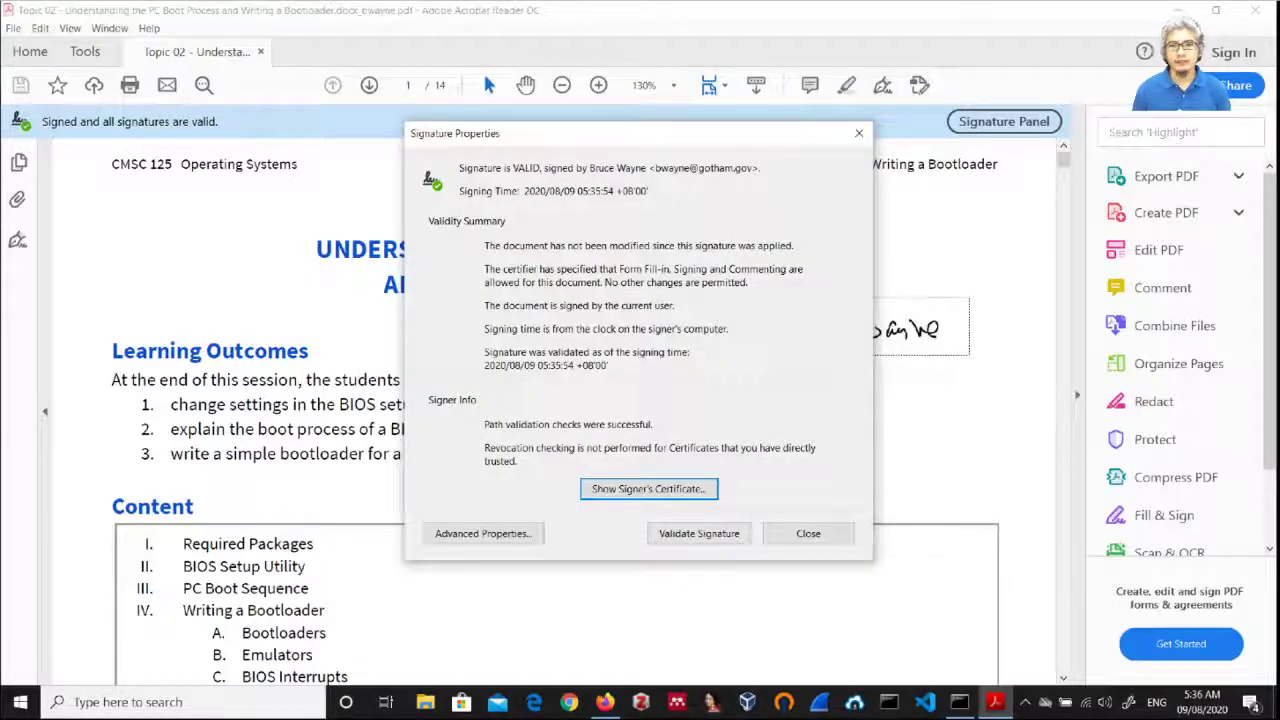
pyautogui.press('Escape')
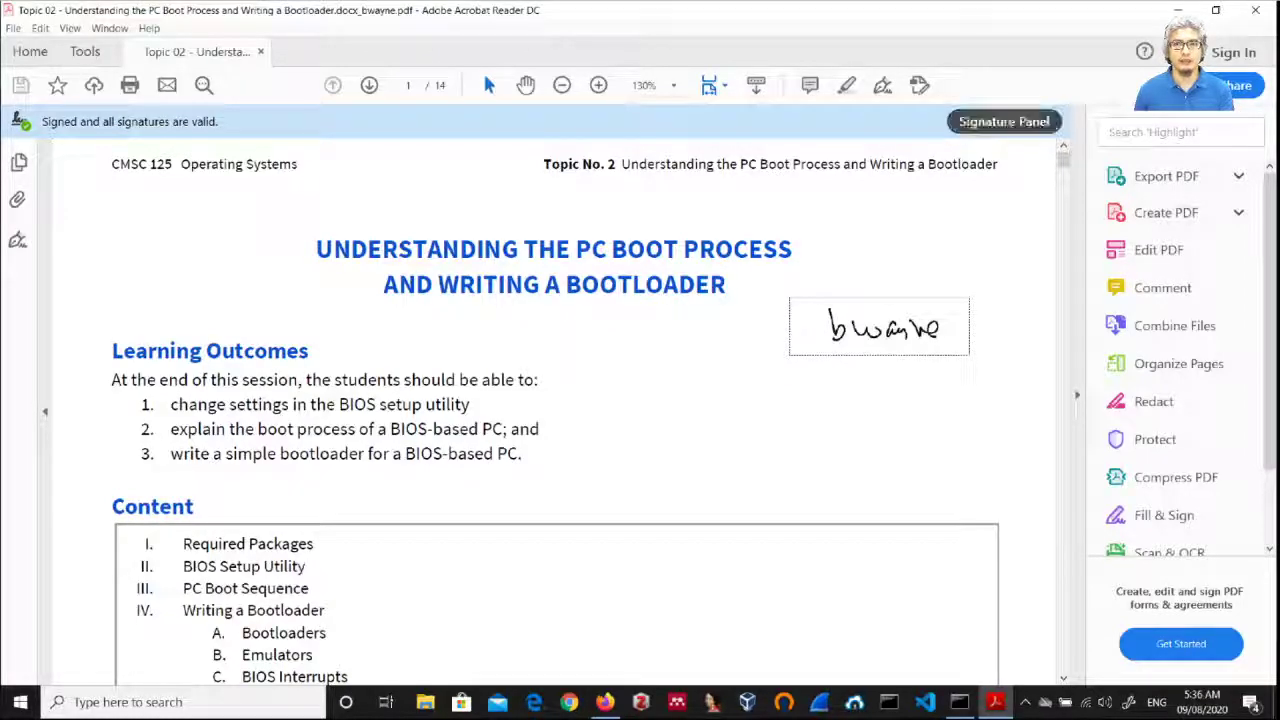
# Step: Inspect the single signature in the Signature Panel, then quit Acrobat Reader
pyautogui.click(1004, 121)
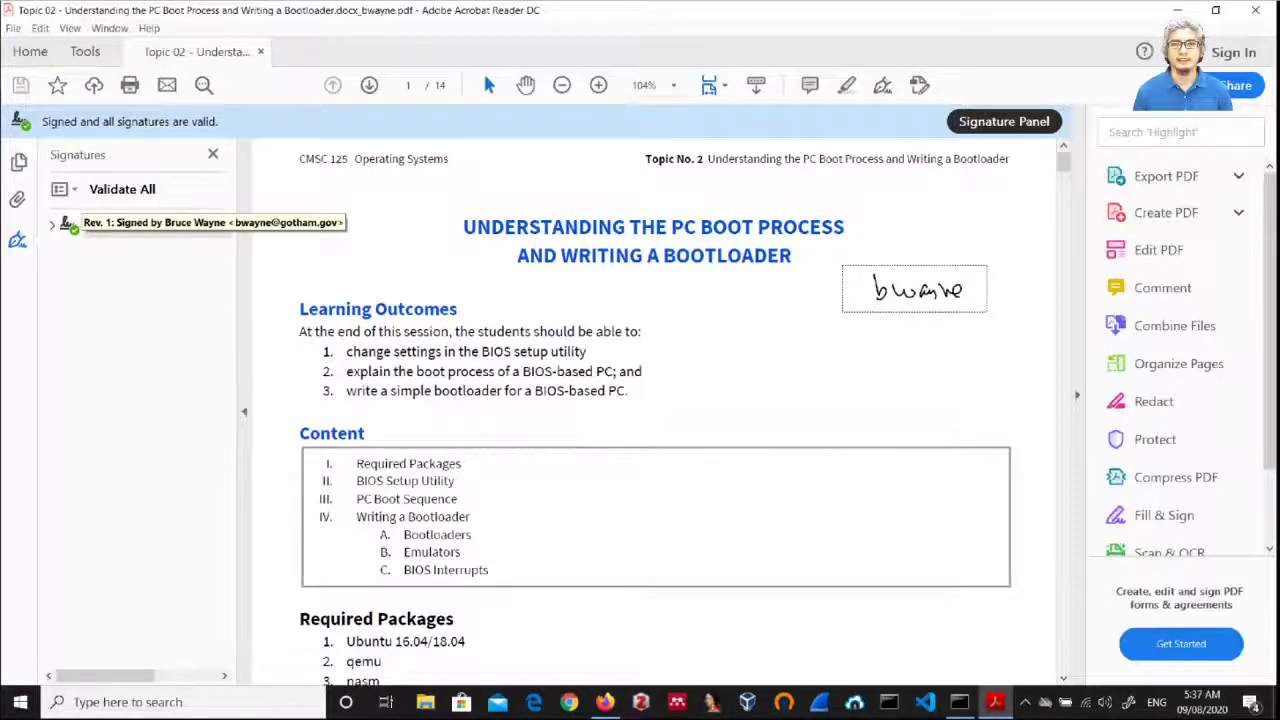
pyautogui.click(150, 223)
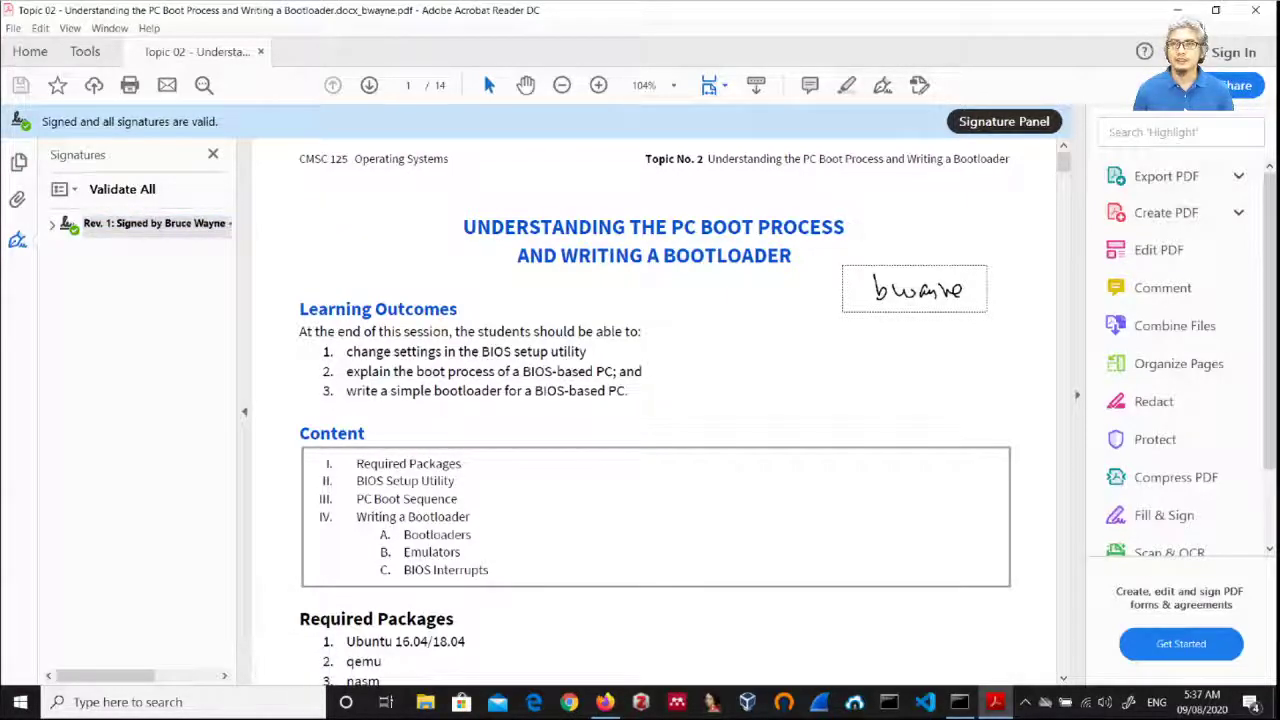
pyautogui.hotkey('ctrl', 'q')
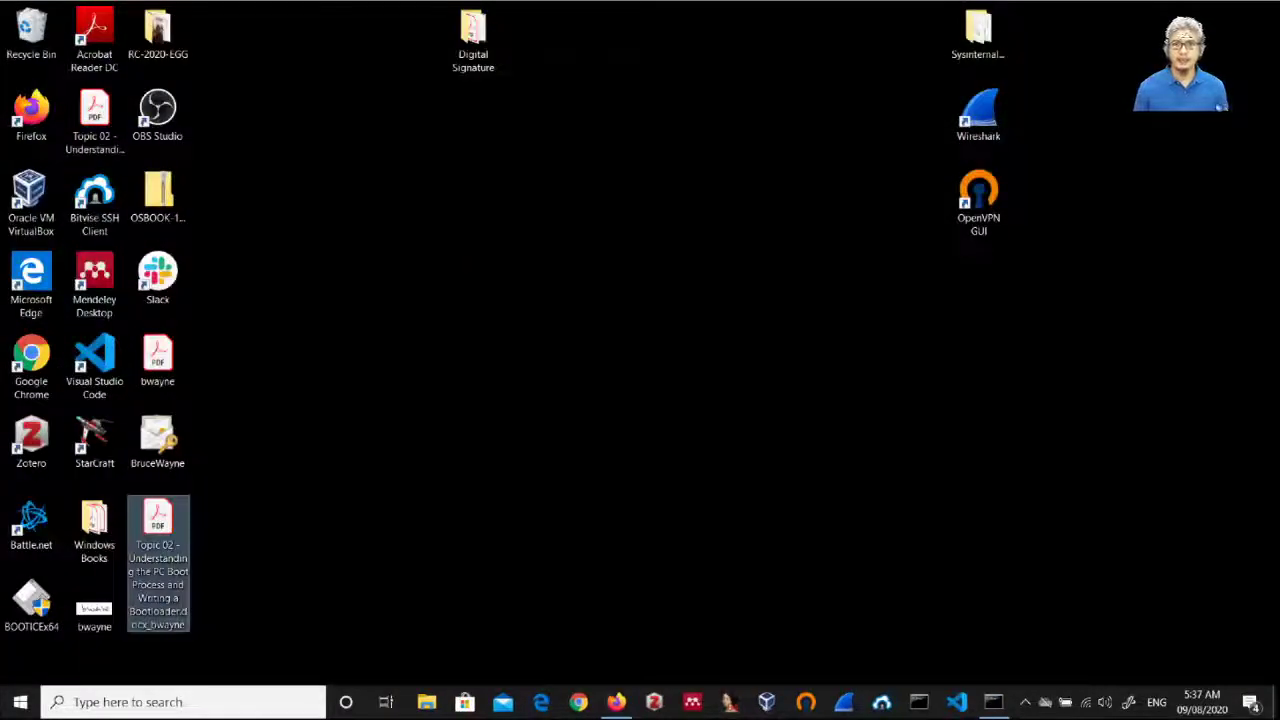